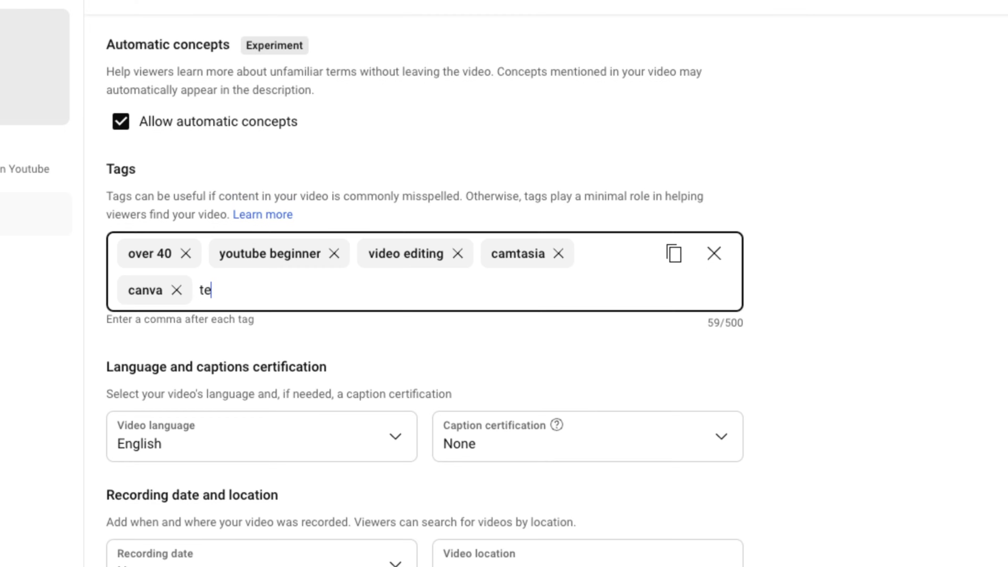
- Search for 'tell better stories' and play the 'How to Create a Youtube Channel for 2025' video
type("l better stories,")
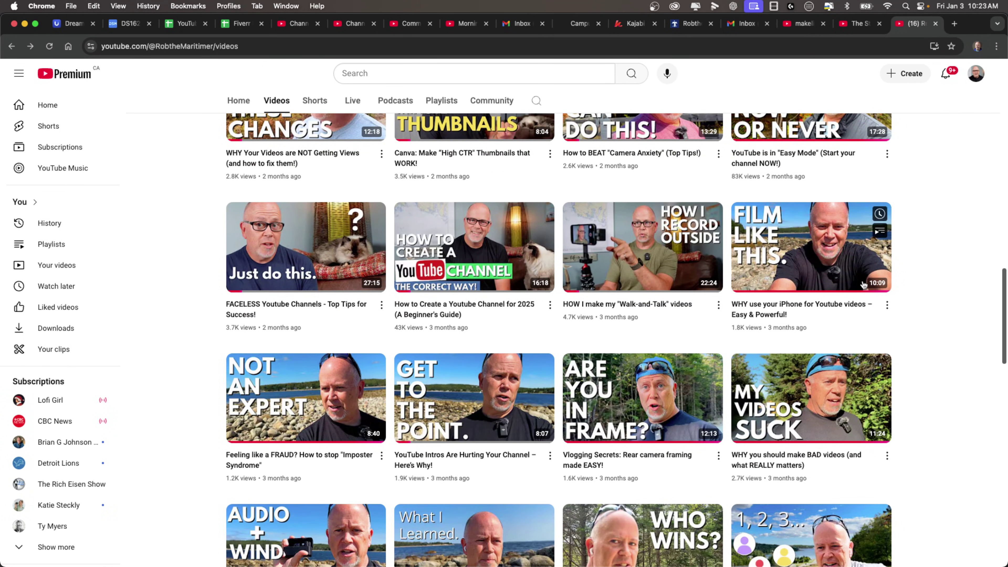
left_click(475, 247)
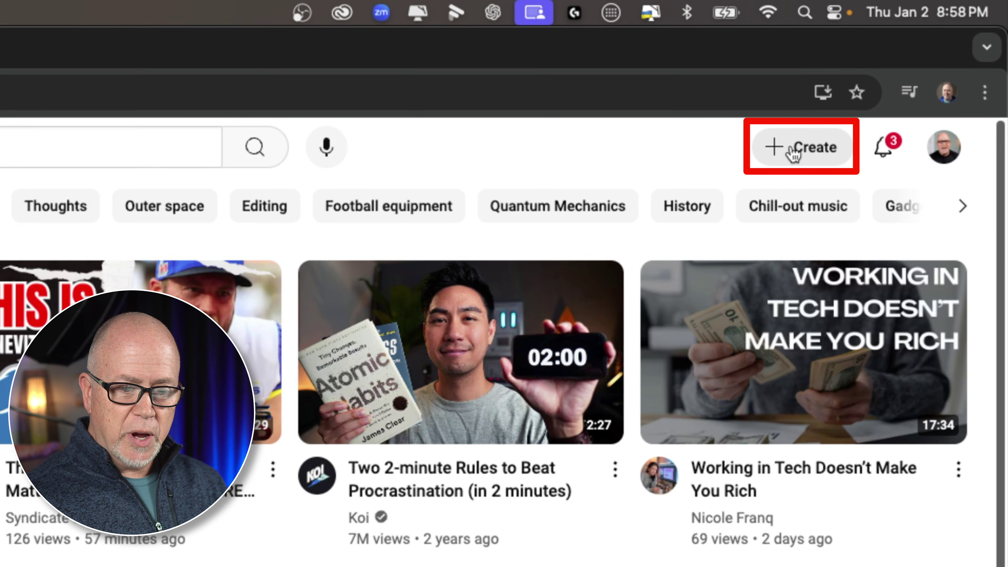
- Dismiss the Create menu unused, then launch YouTube Studio from the account menu
left_click(811, 151)
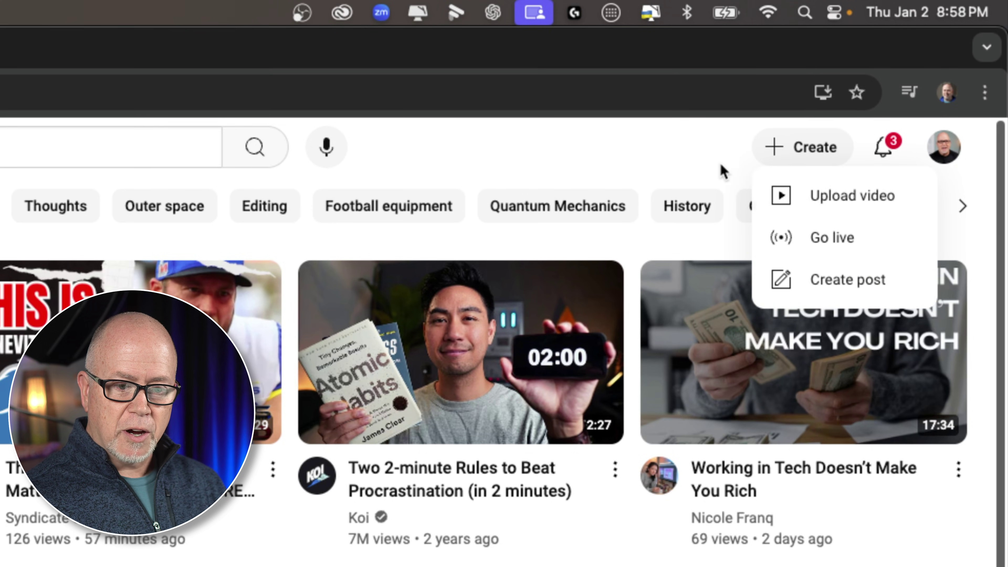
left_click(695, 159)
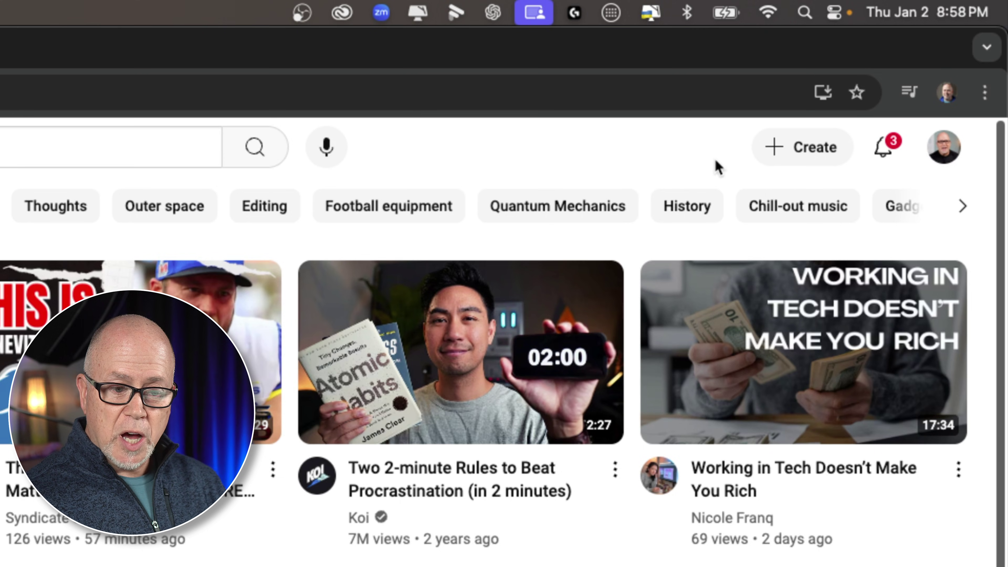
left_click(945, 156)
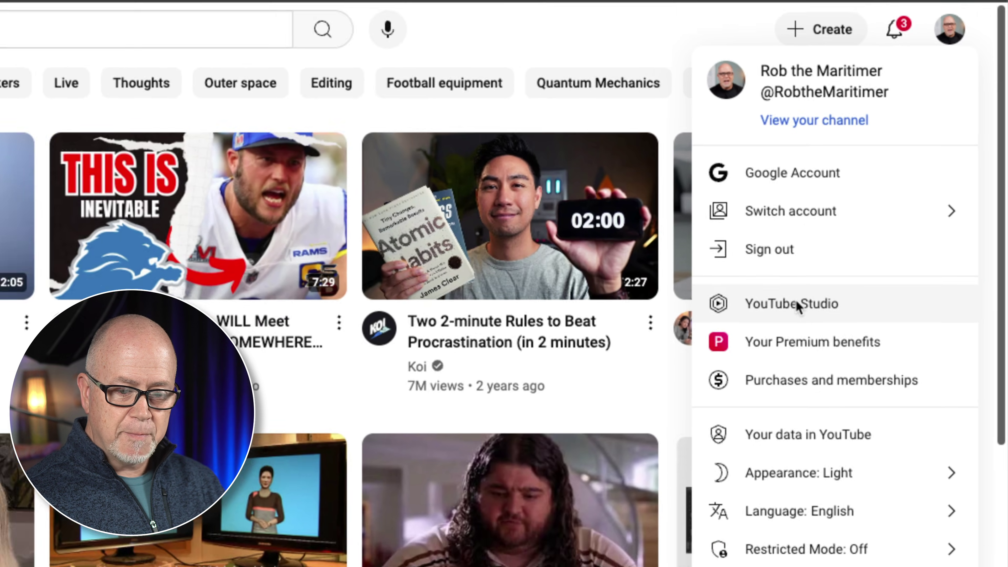
left_click(796, 303)
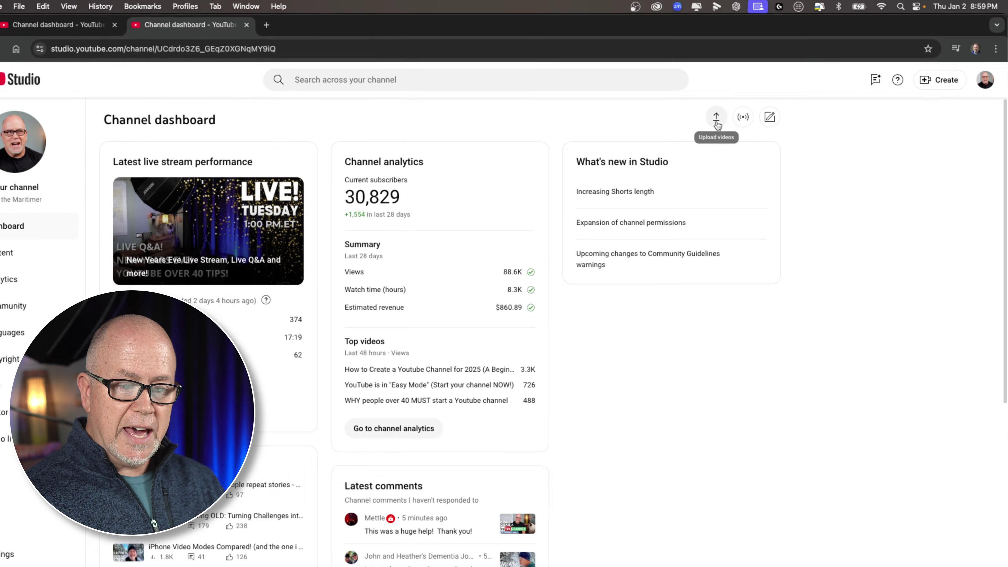
- Start a new video upload with the file Storytelling.mp4
left_click(716, 120)
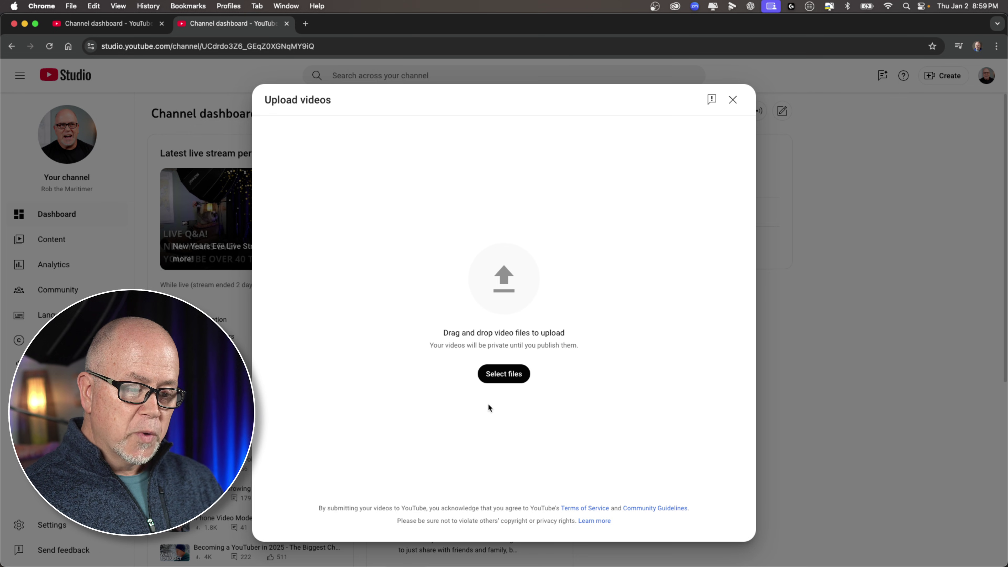
left_click(504, 375)
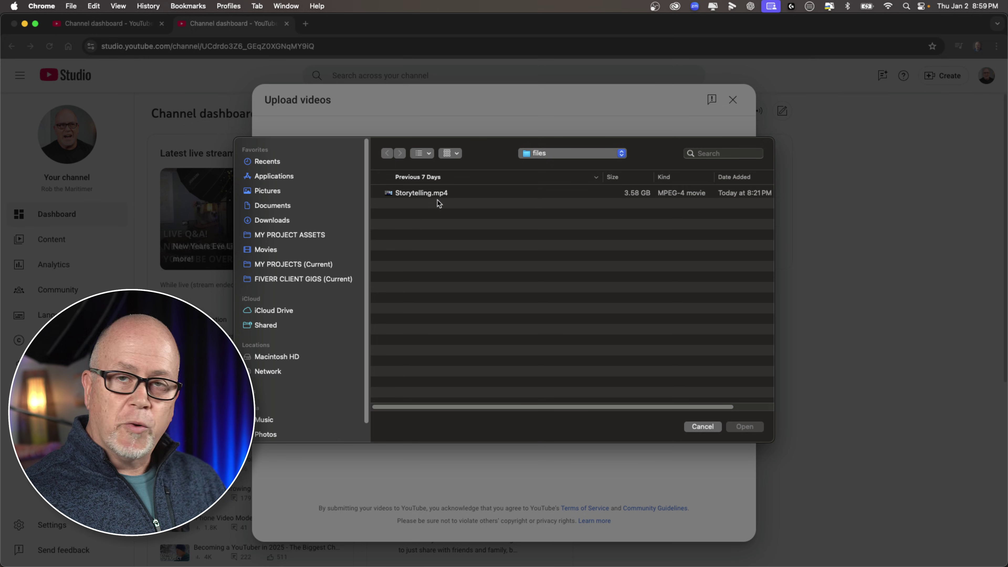
left_click(417, 197)
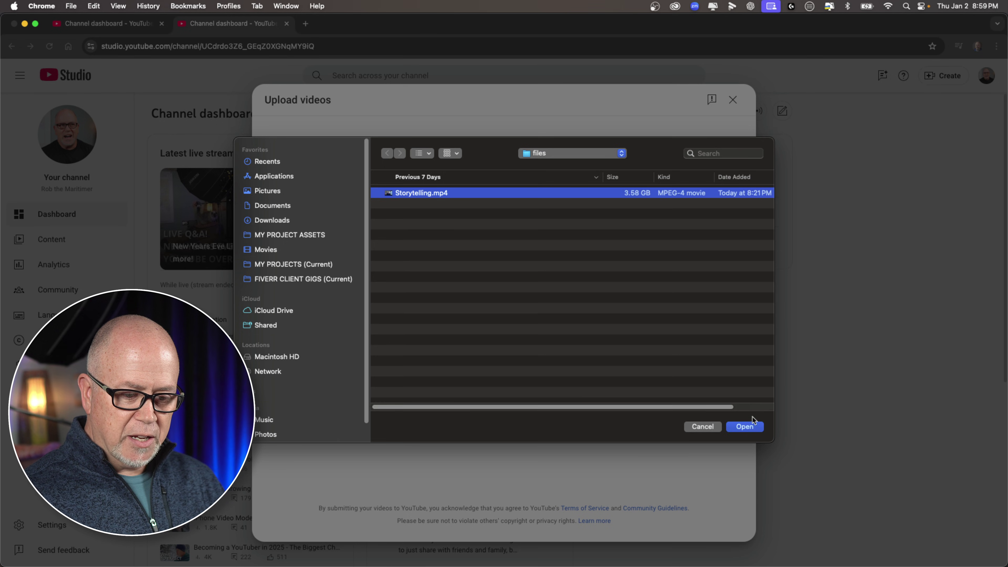
left_click(746, 425)
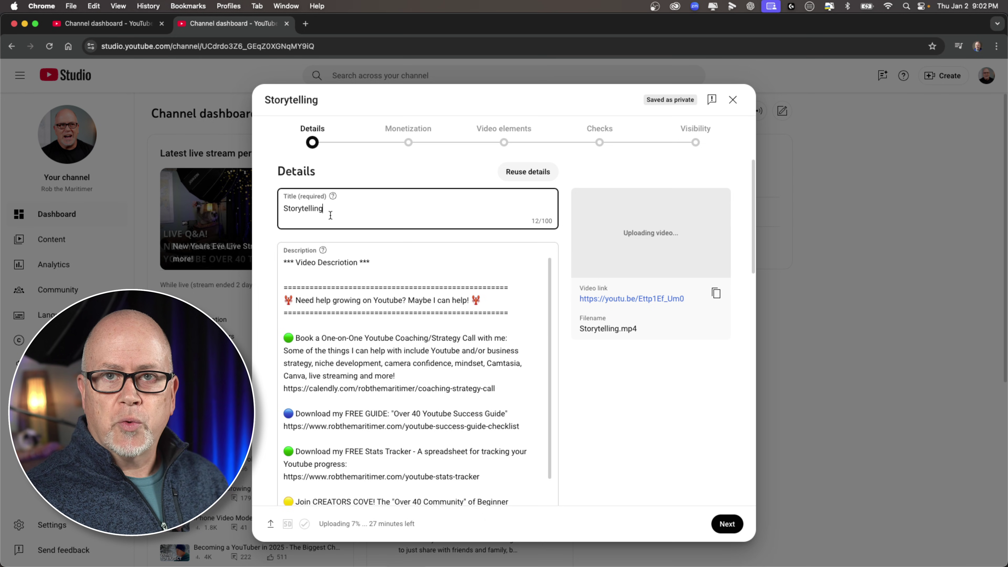
- Replace the 'Storytelling' title with 'How to tell a good story on Youtube'
key("super+a")
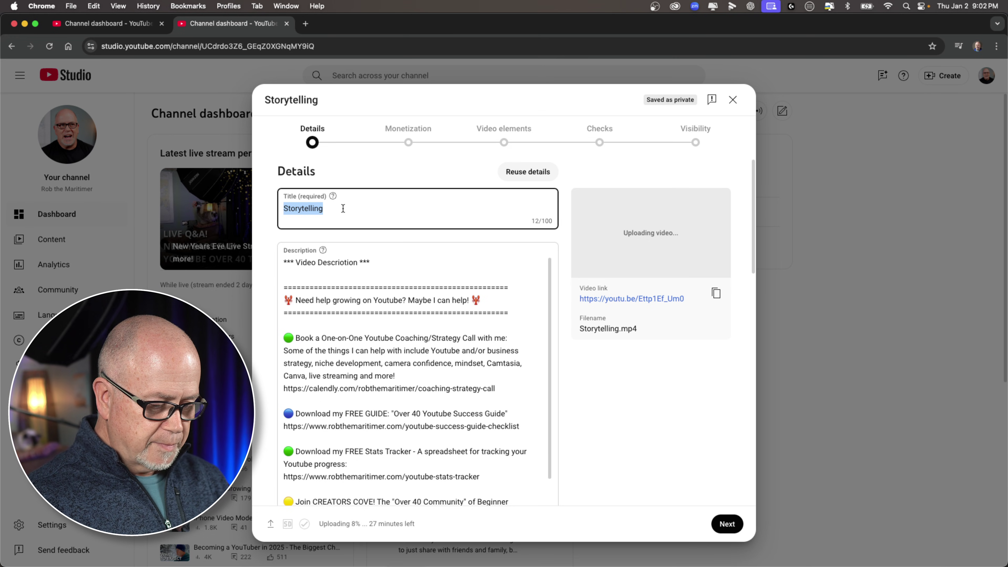
type("How to tell a")
type("good story on Youtube")
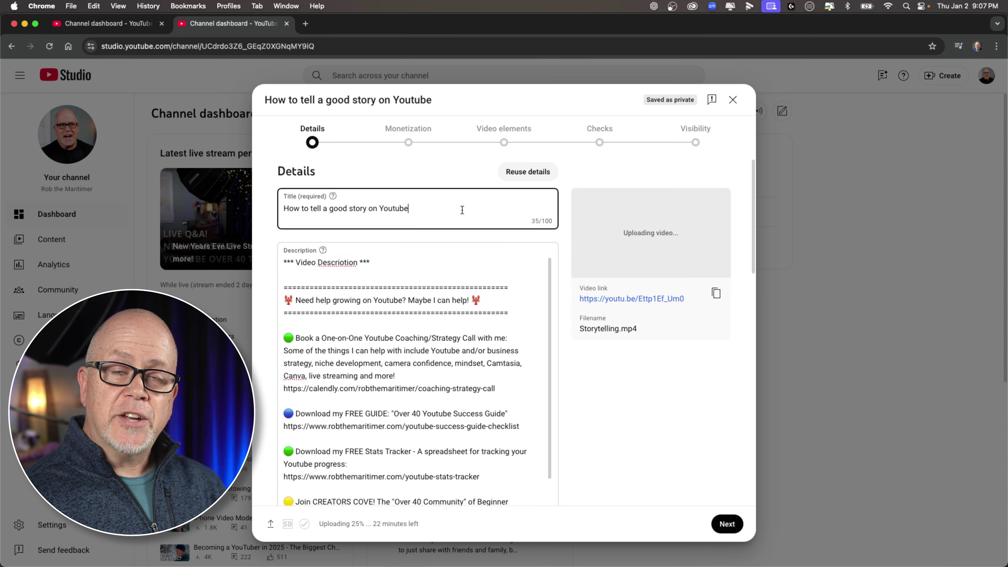
left_click(398, 293)
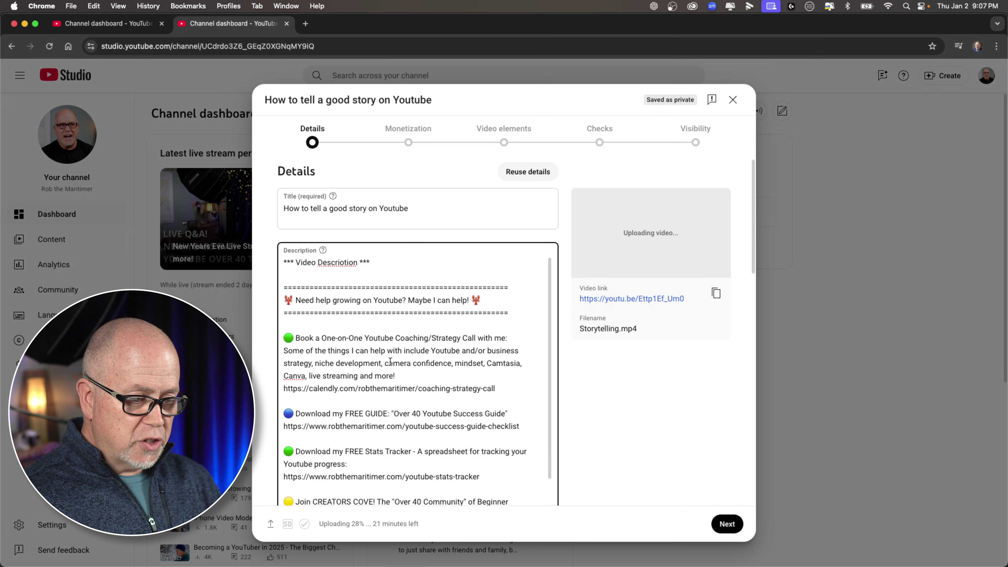
scroll(390, 361, "down", 1)
scroll(343, 305, "up", 1)
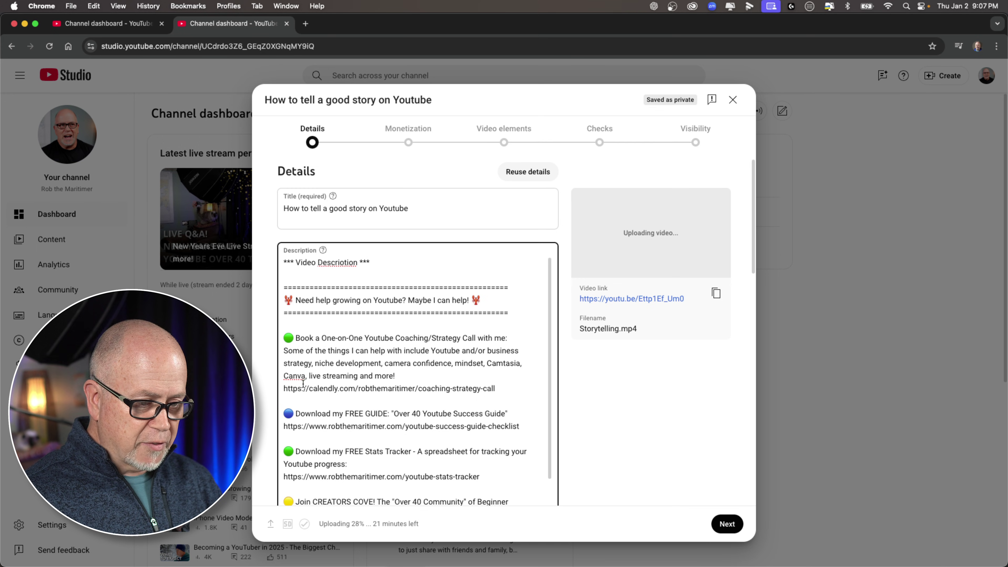
scroll(307, 387, "down", 10)
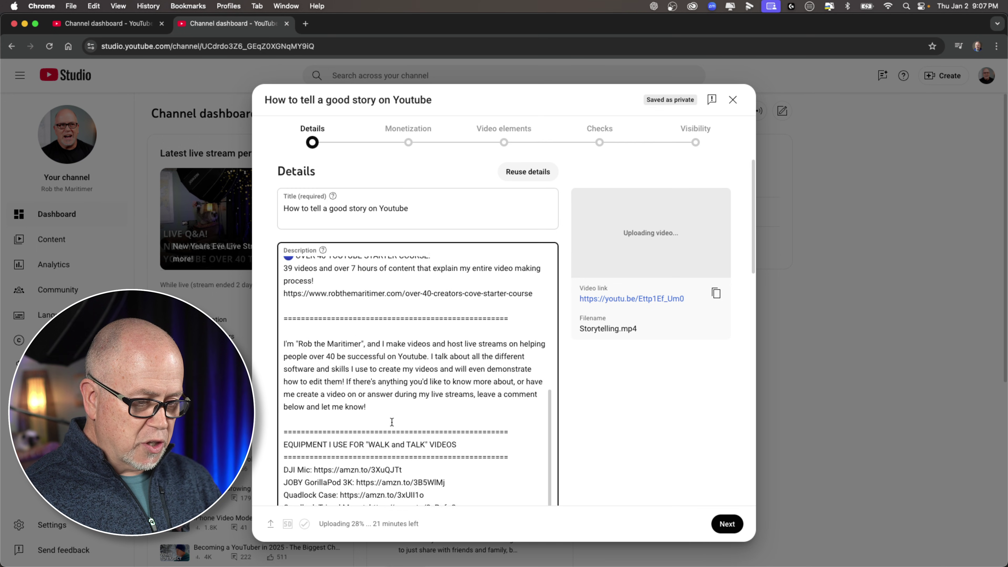
scroll(594, 446, "down", 10)
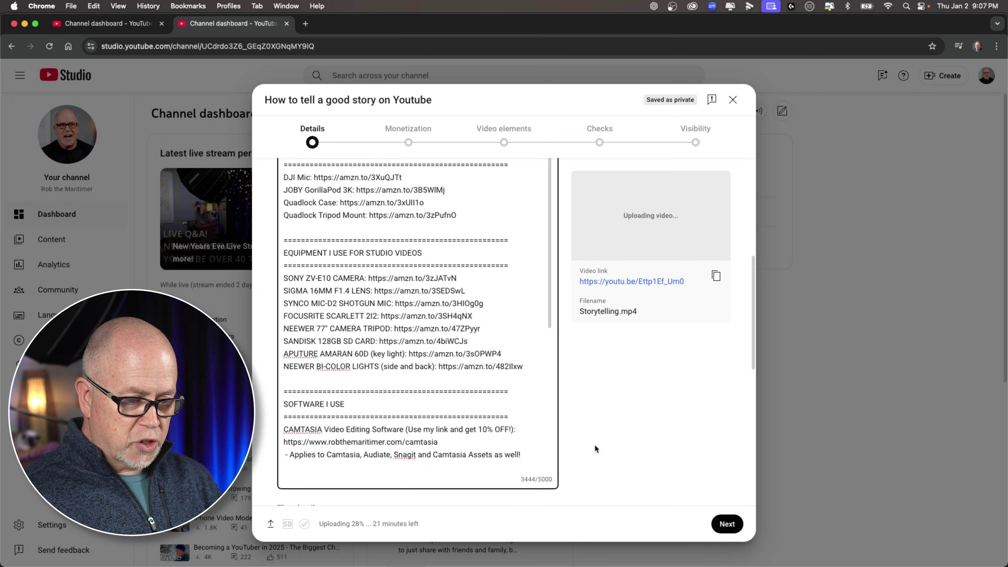
scroll(594, 446, "down", 5)
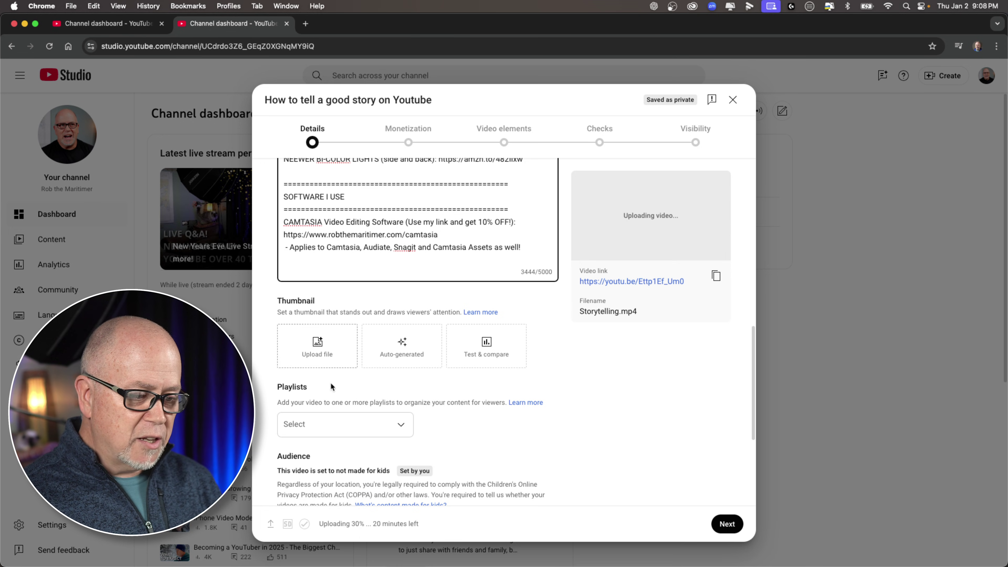
left_click(318, 346)
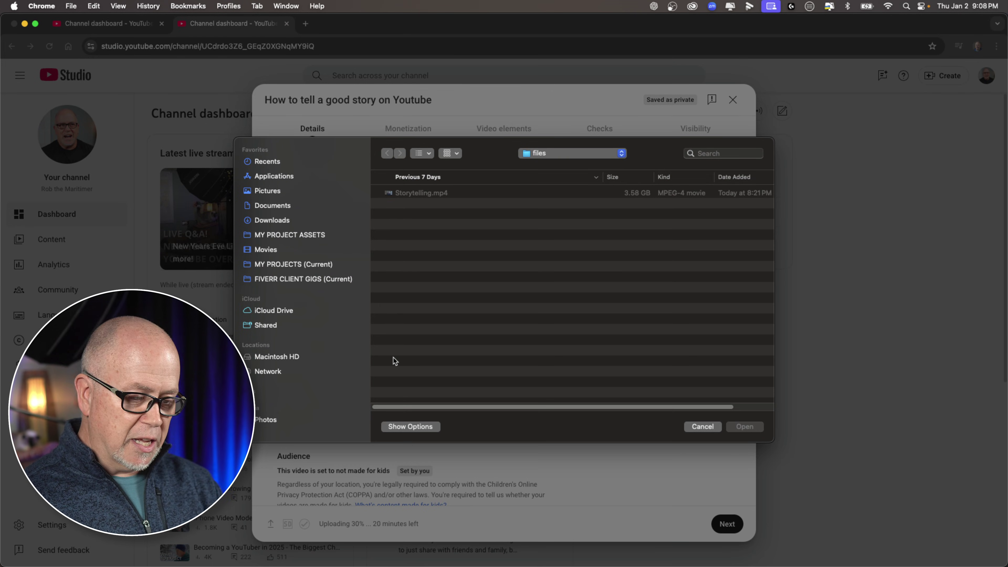
left_click(703, 427)
scroll(349, 413, "down", 2)
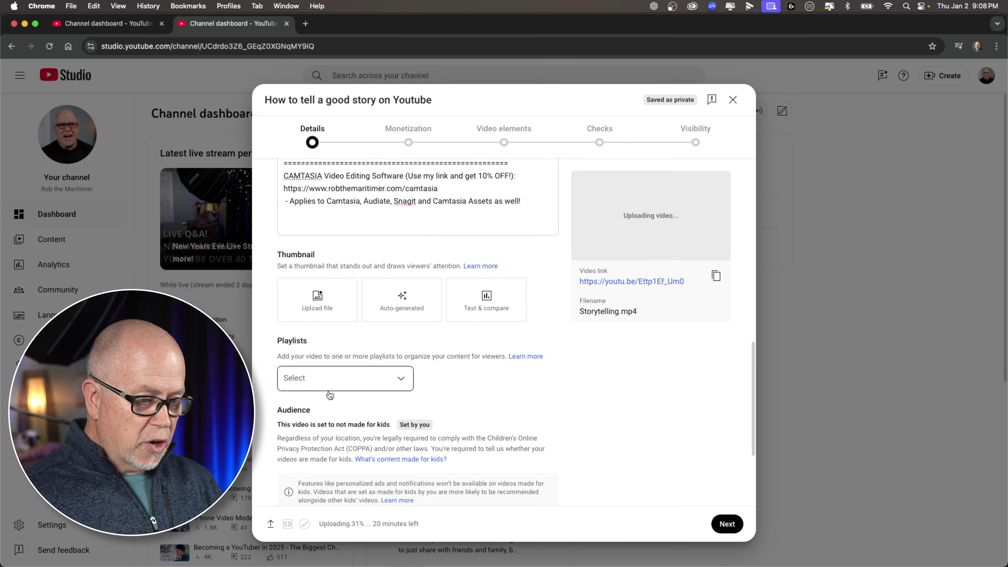
left_click(313, 380)
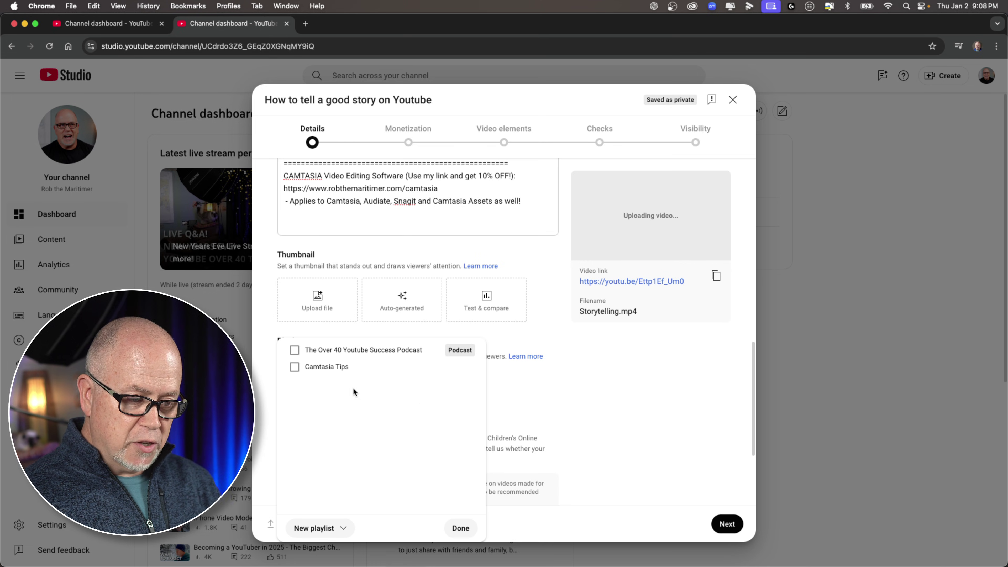
left_click(561, 383)
scroll(418, 377, "down", 5)
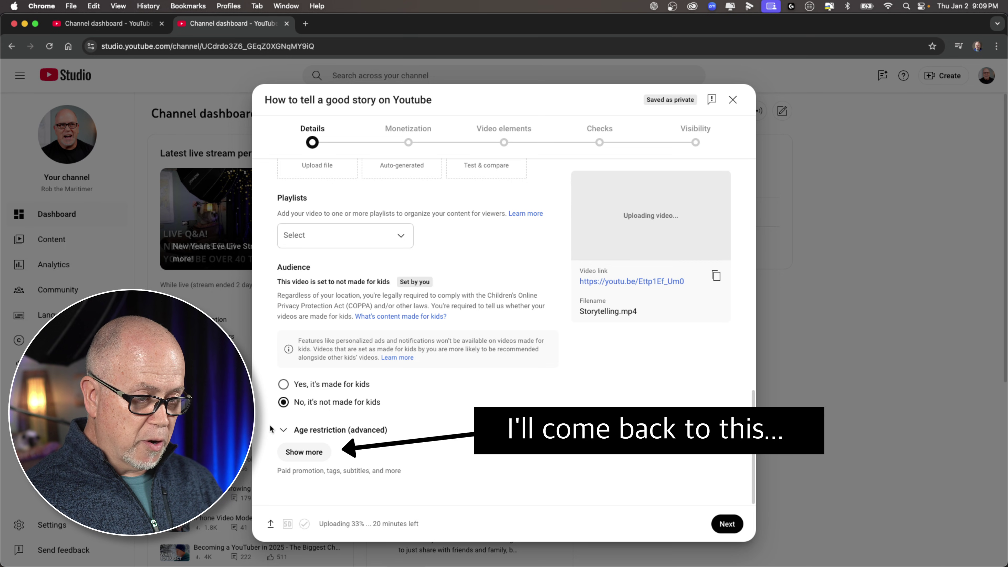
- Set the video's monetization to On, with mid-roll ads enabled
left_click(727, 524)
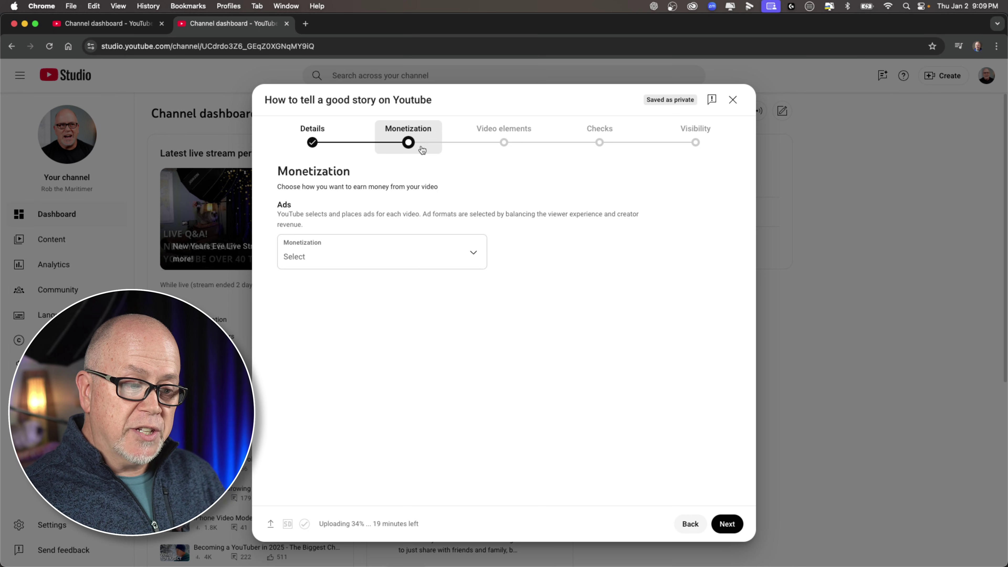
left_click(357, 252)
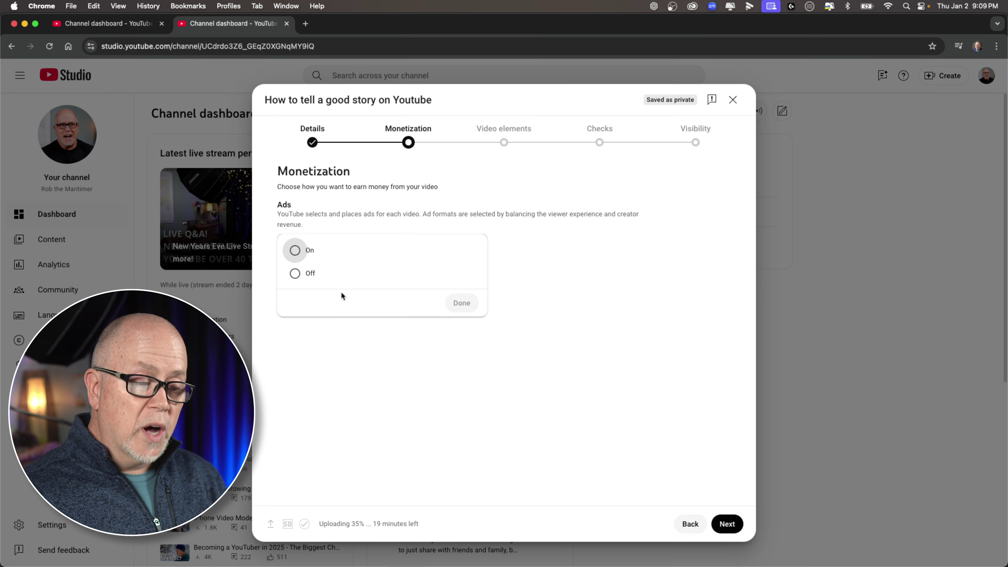
left_click(295, 250)
left_click(461, 303)
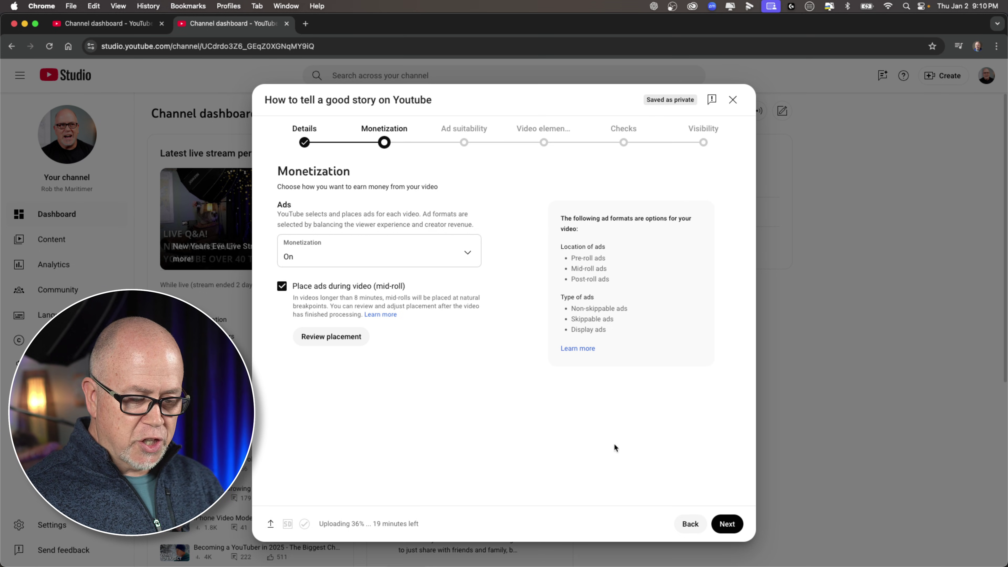
- Answer the ad suitability questionnaire with 'None of the above'
left_click(728, 524)
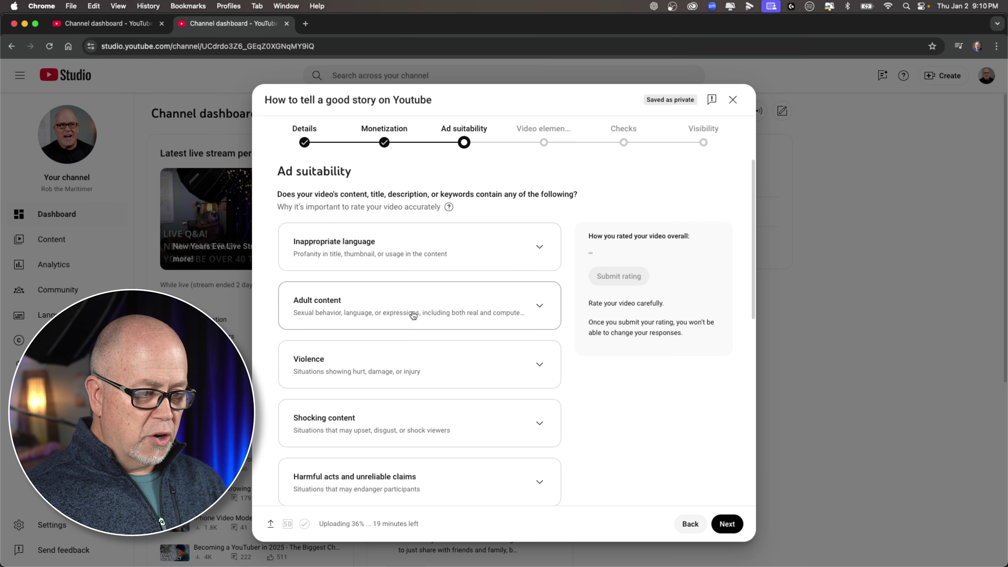
scroll(408, 310, "down", 1)
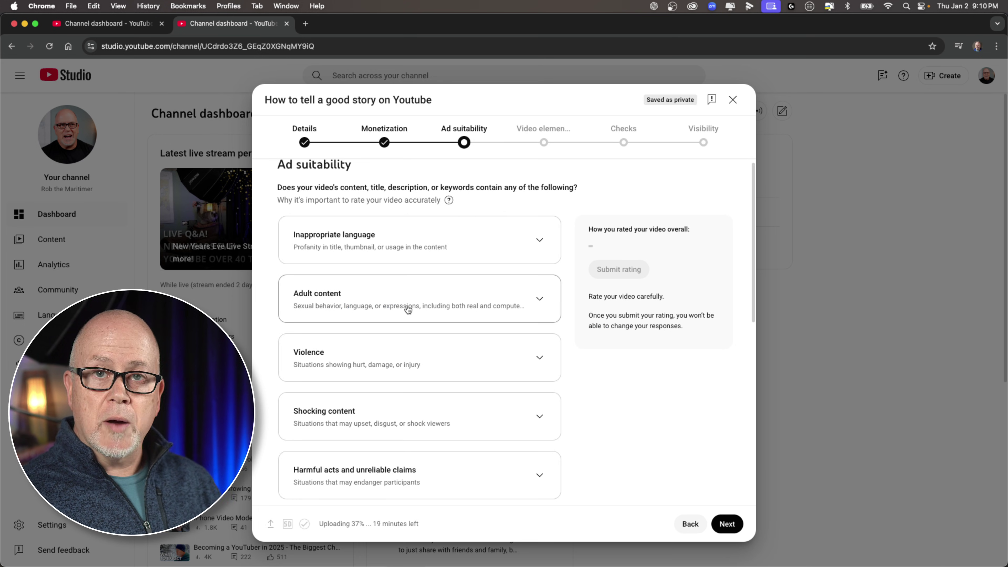
scroll(371, 297, "down", 10)
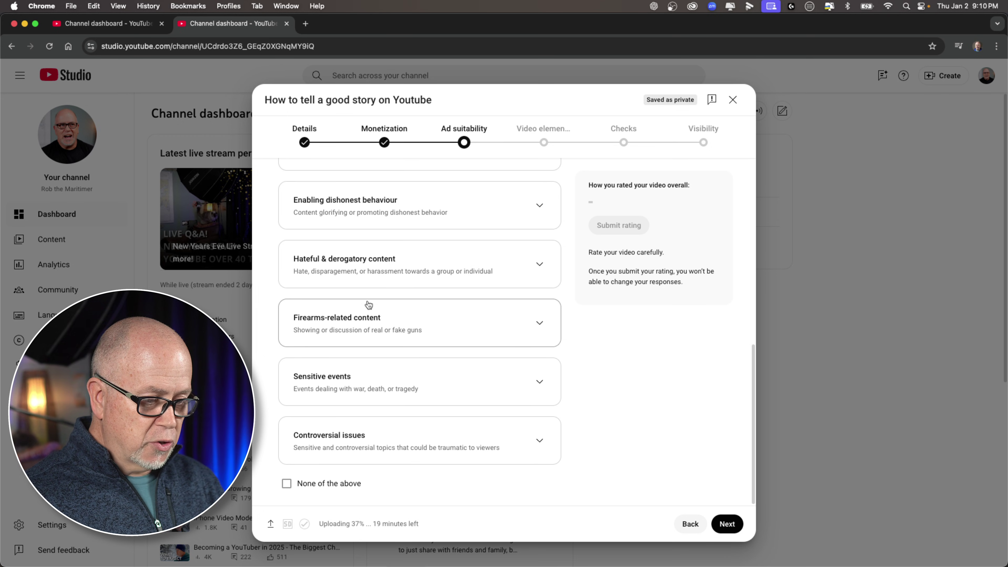
scroll(368, 314, "up", 2)
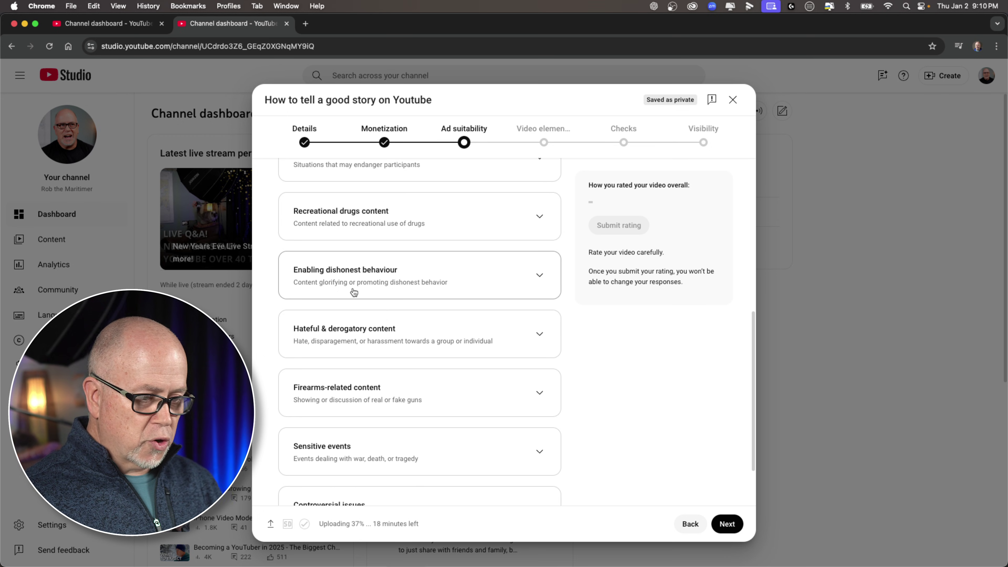
scroll(355, 325, "down", 2)
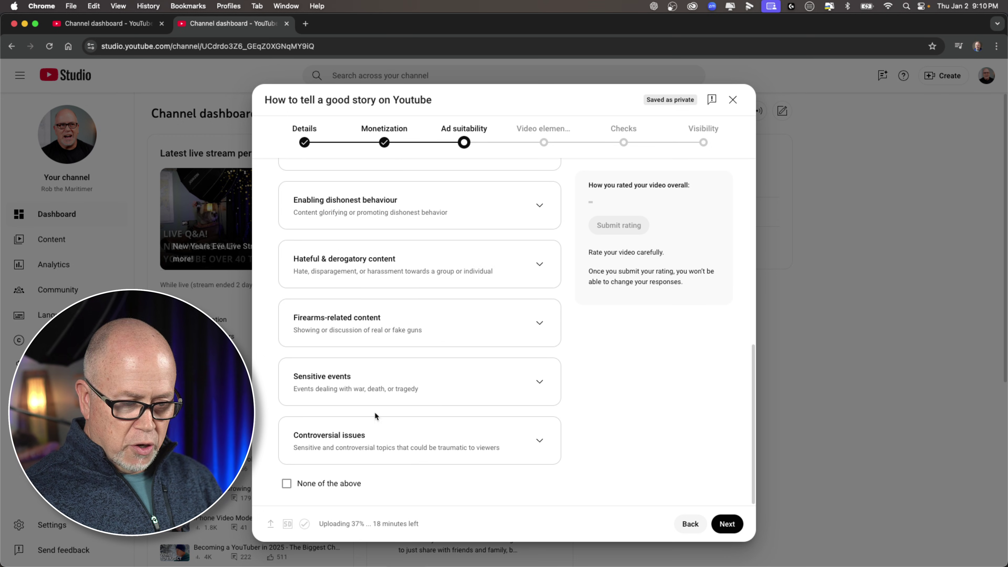
left_click(303, 485)
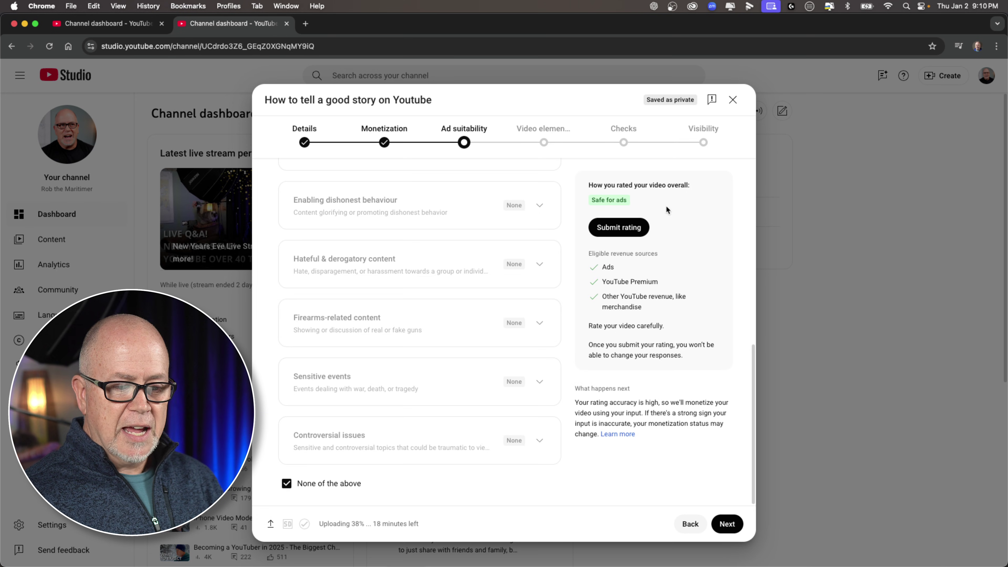
- Submit the Safe for ads self-rating and advance to Video elements
left_click(619, 230)
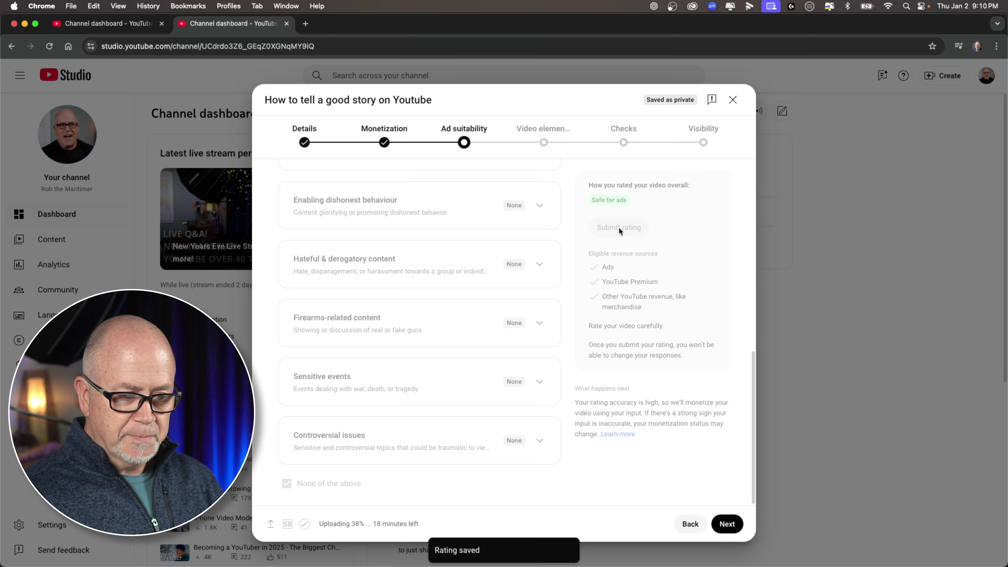
left_click(727, 524)
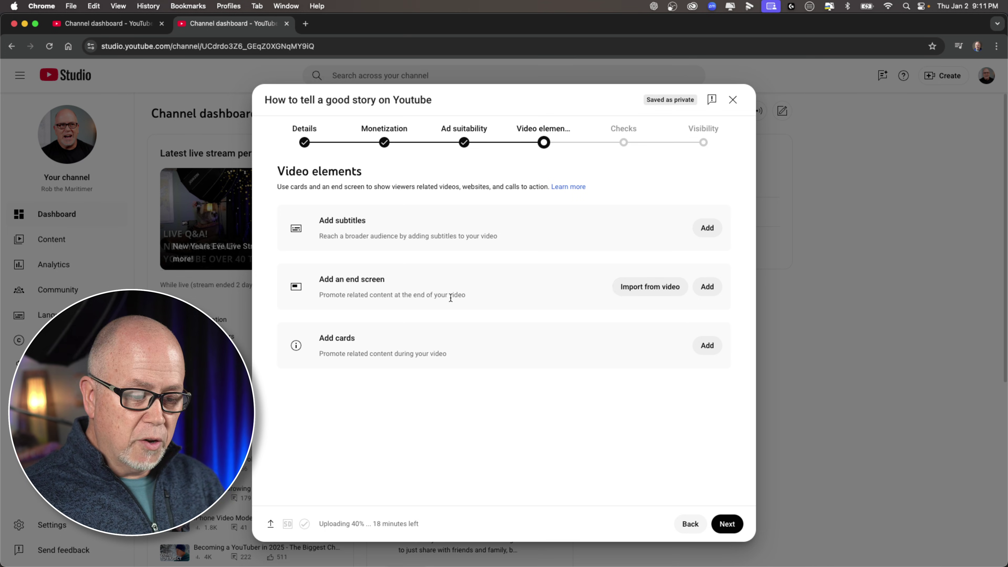
- Import an end screen from the latest video, with subscribe and Best for viewer elements
left_click(707, 286)
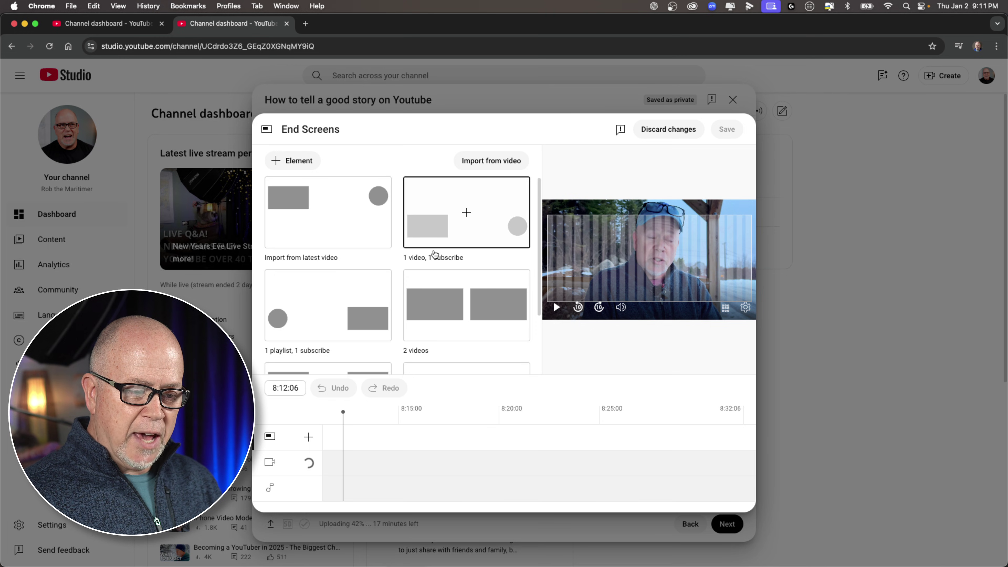
scroll(291, 275, "down", 2)
scroll(437, 262, "down", 1)
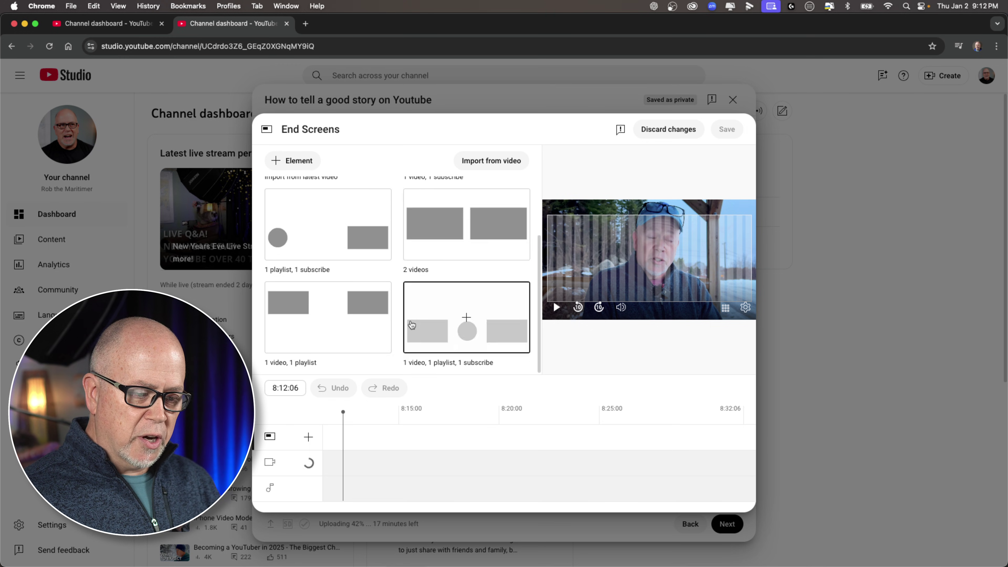
scroll(356, 327, "up", 3)
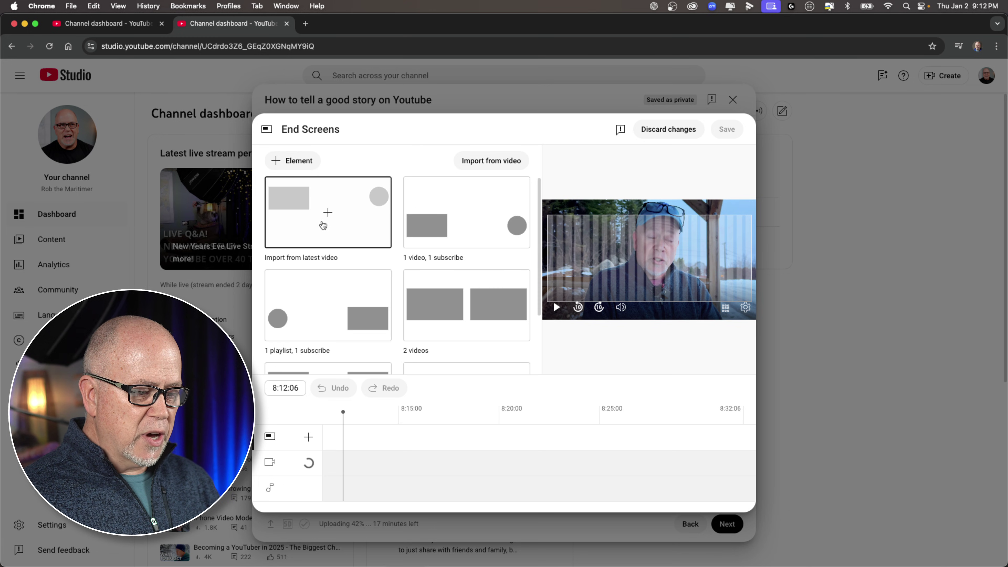
left_click(326, 216)
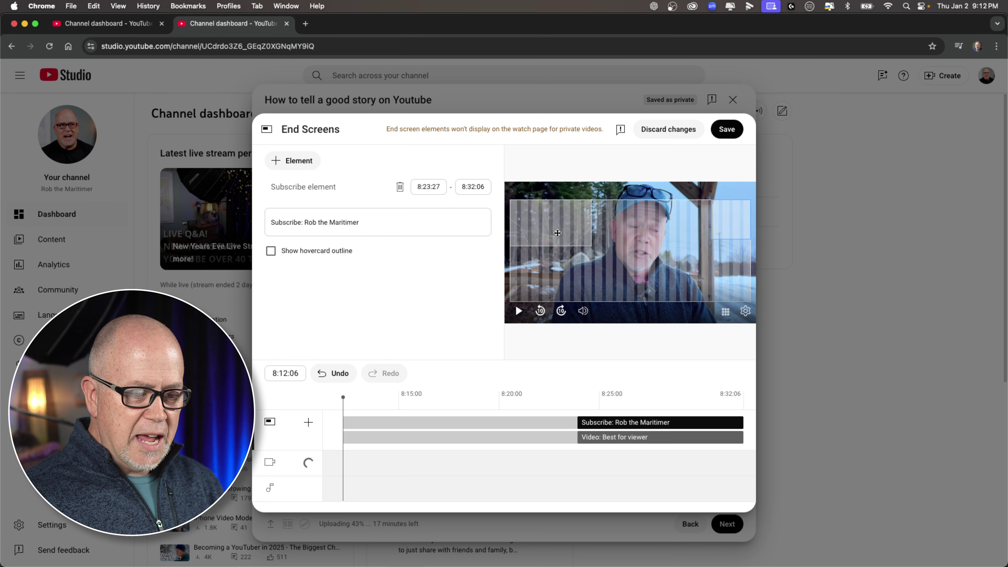
left_click(556, 221)
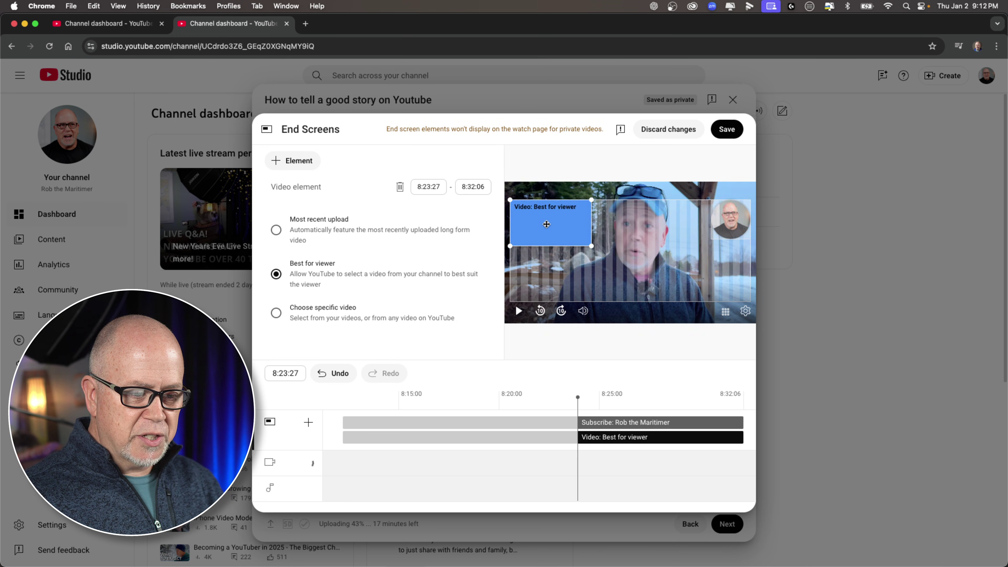
left_click(731, 218)
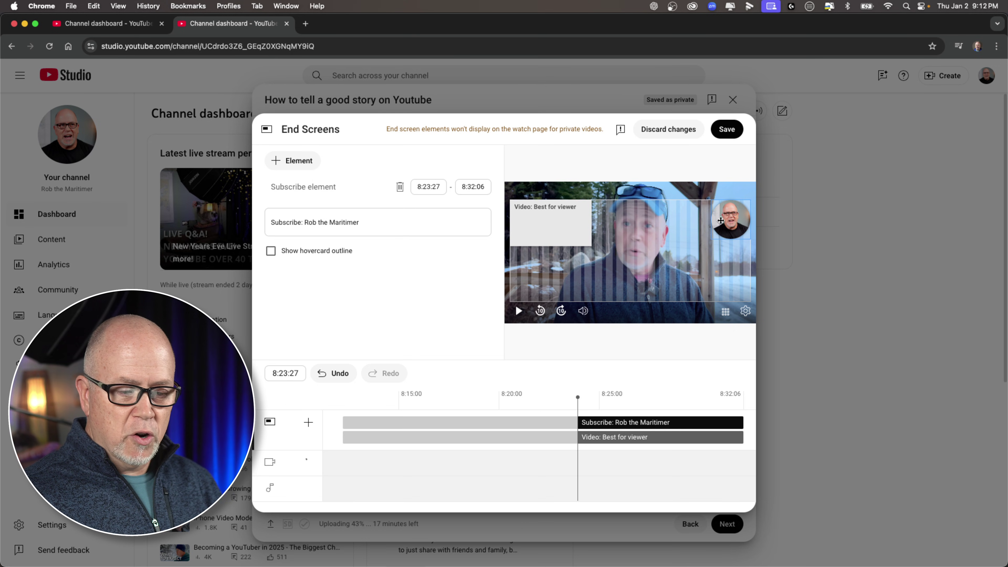
left_click(550, 221)
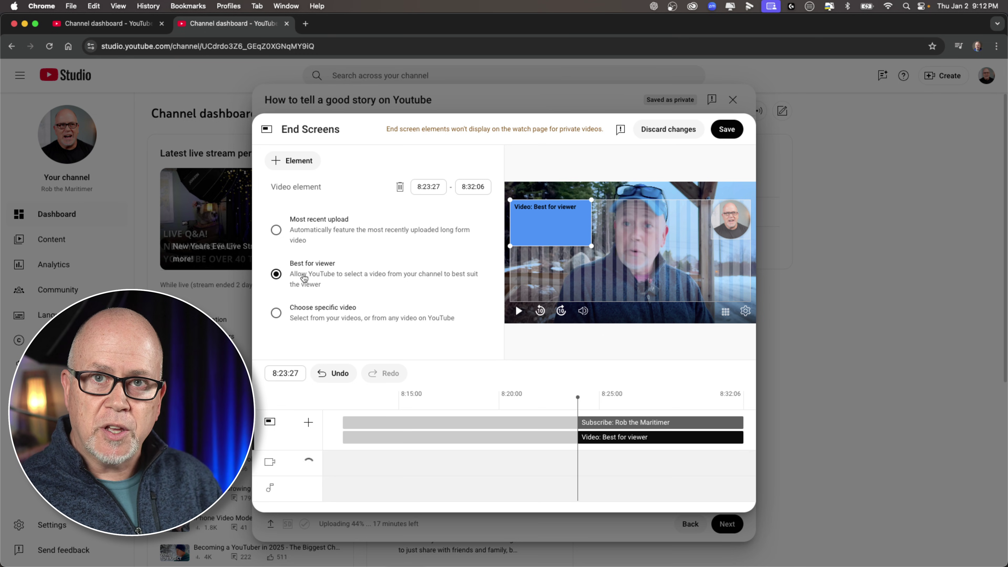
left_click(730, 220)
left_click(585, 222)
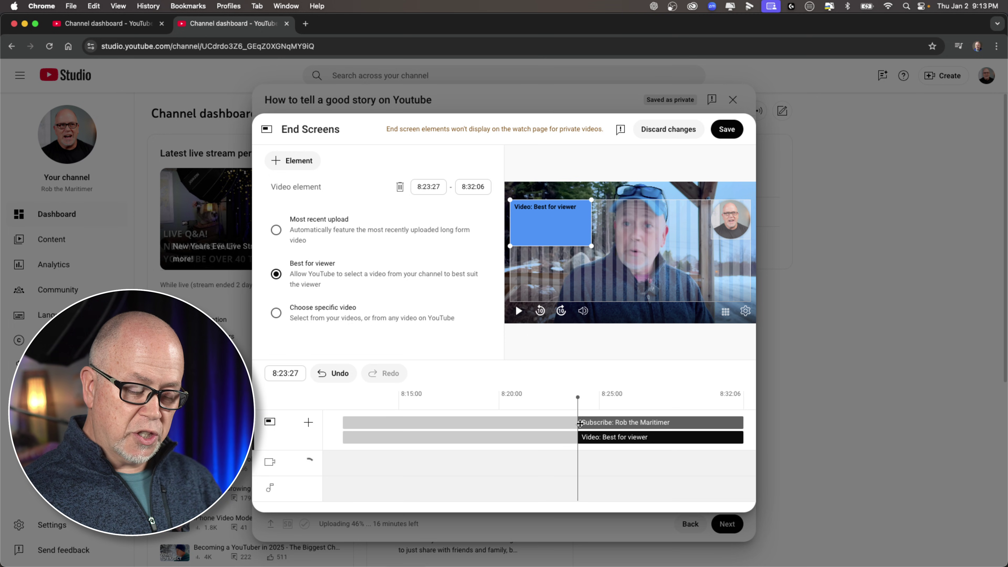
- Align both end screen elements to start at 8:24:10 and save
left_click_drag(579, 423, 343, 425)
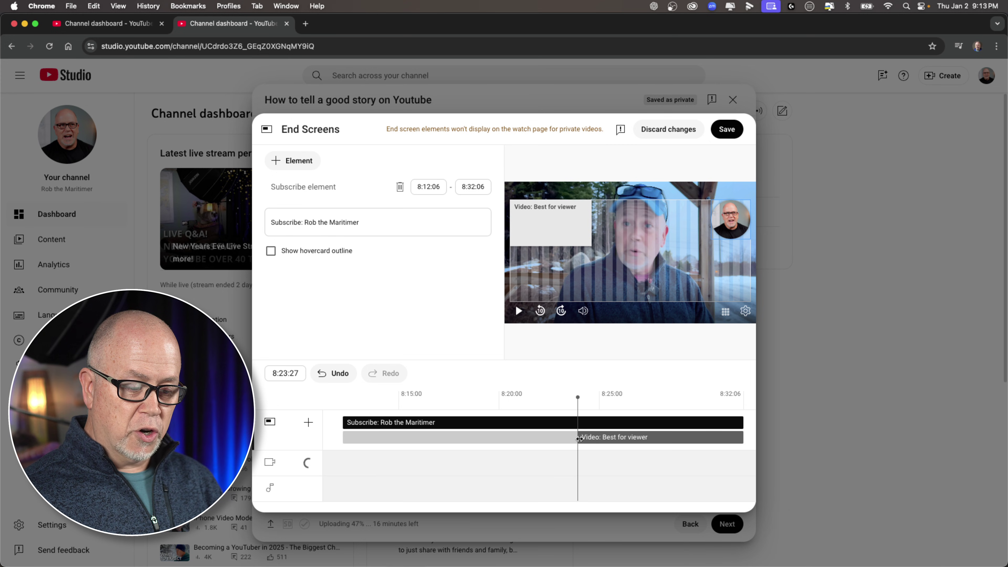
mouse_move(579, 437)
left_mouse_down()
mouse_move(344, 441)
mouse_move(601, 433)
mouse_move(590, 432)
left_mouse_up()
left_click_drag(344, 437, 586, 436)
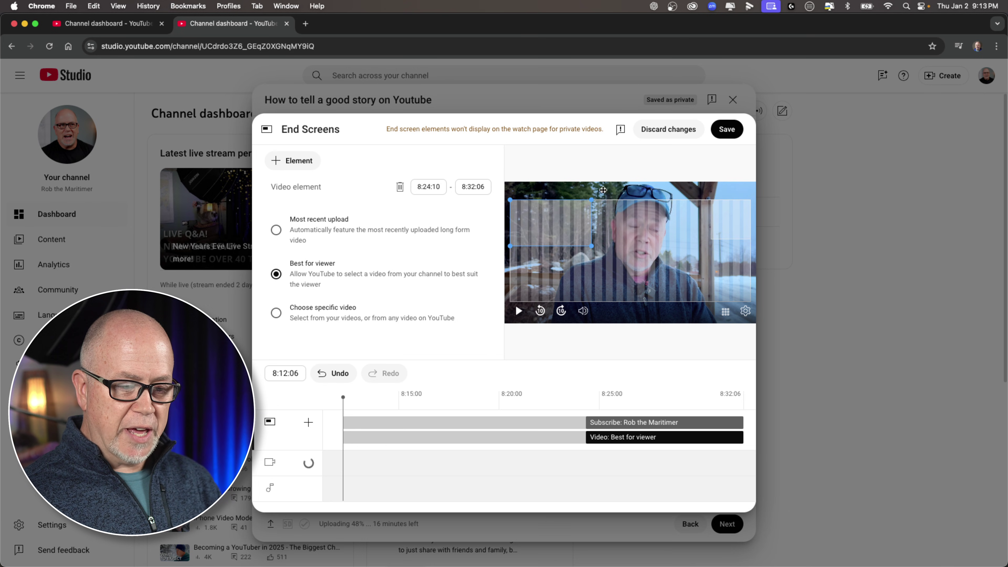
left_click(727, 131)
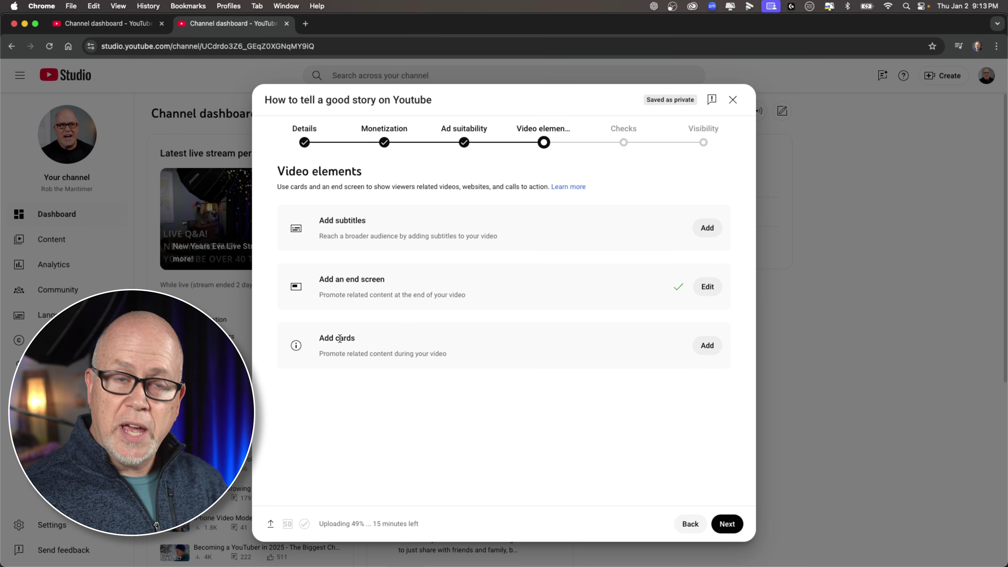
- Add a video card for 'The REAL reason older people repeat stories' at 2:20:00
left_click(707, 345)
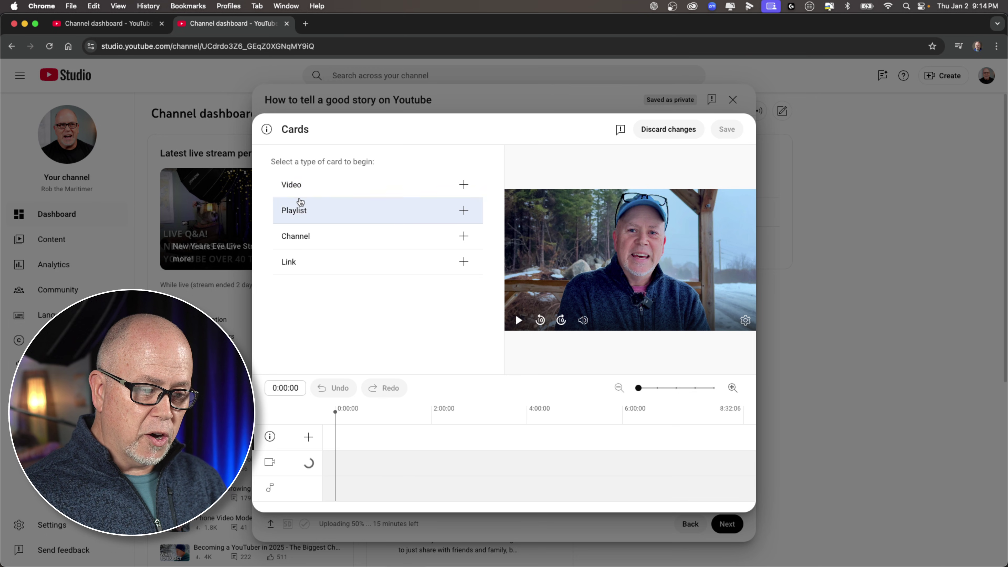
left_click(439, 184)
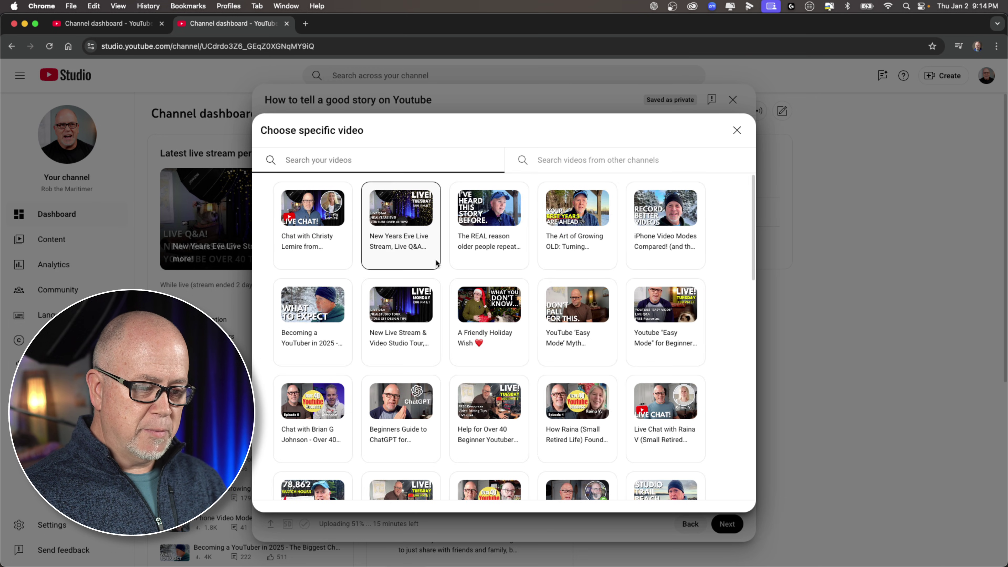
left_click(482, 210)
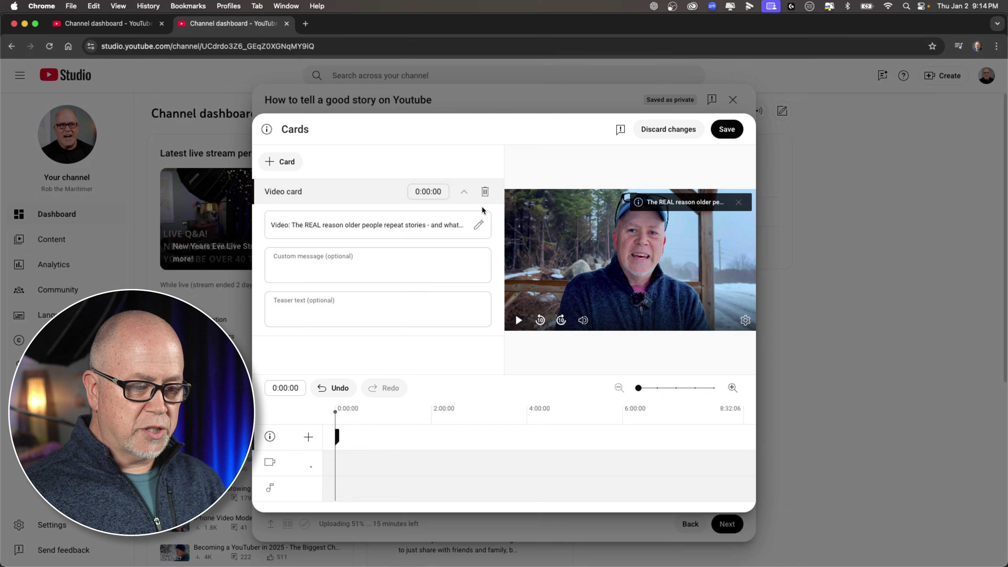
left_click(416, 191)
double_click(417, 191)
type("2")
left_click(426, 191)
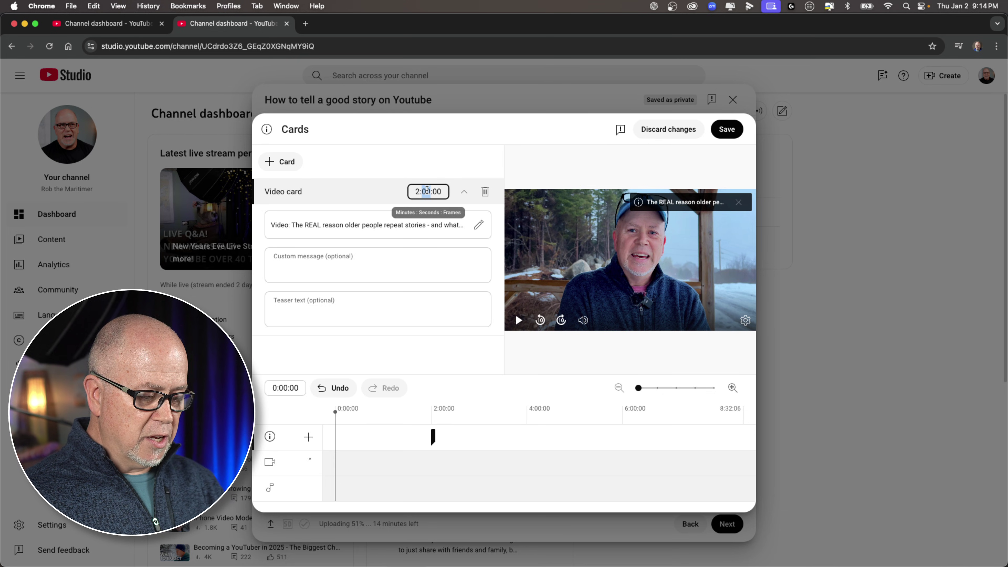
type("20")
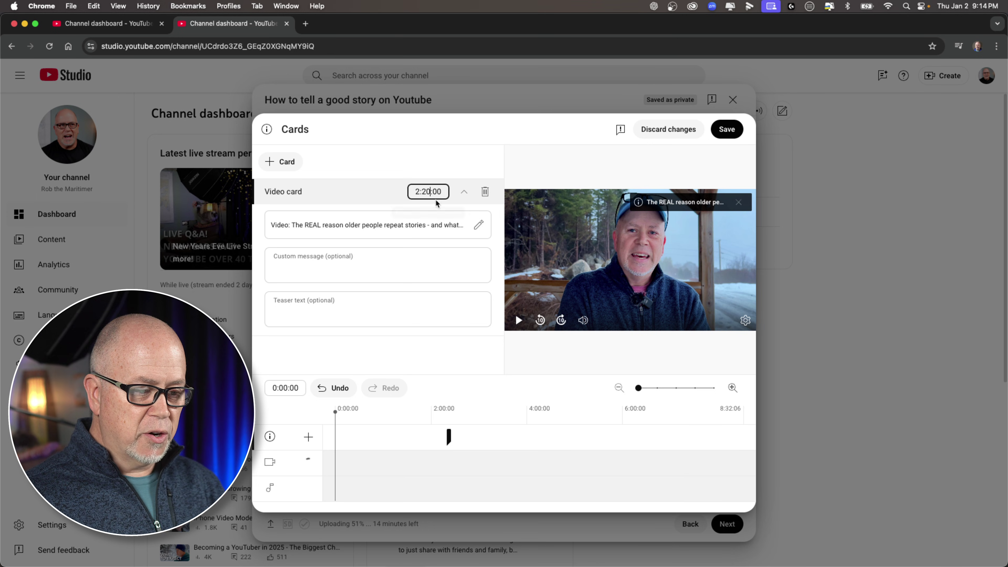
left_click(449, 437)
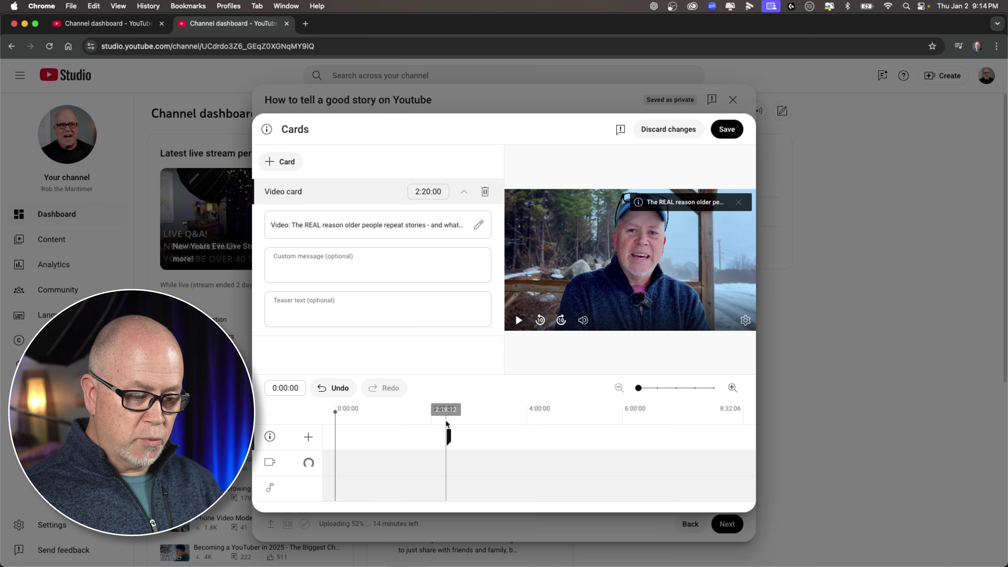
- Preview the card's appearance in playback, then save the card
left_click(446, 422)
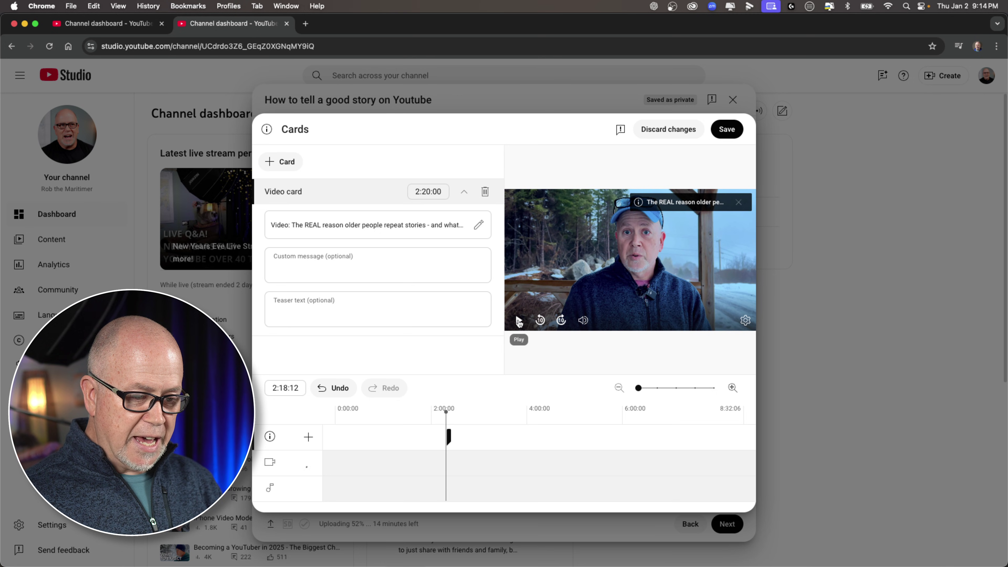
left_click(519, 320)
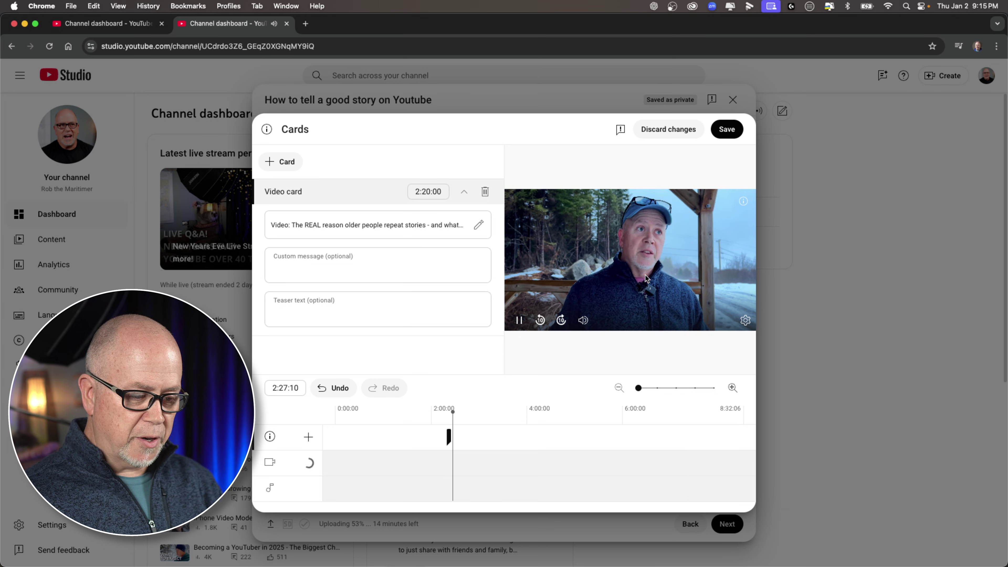
key("space")
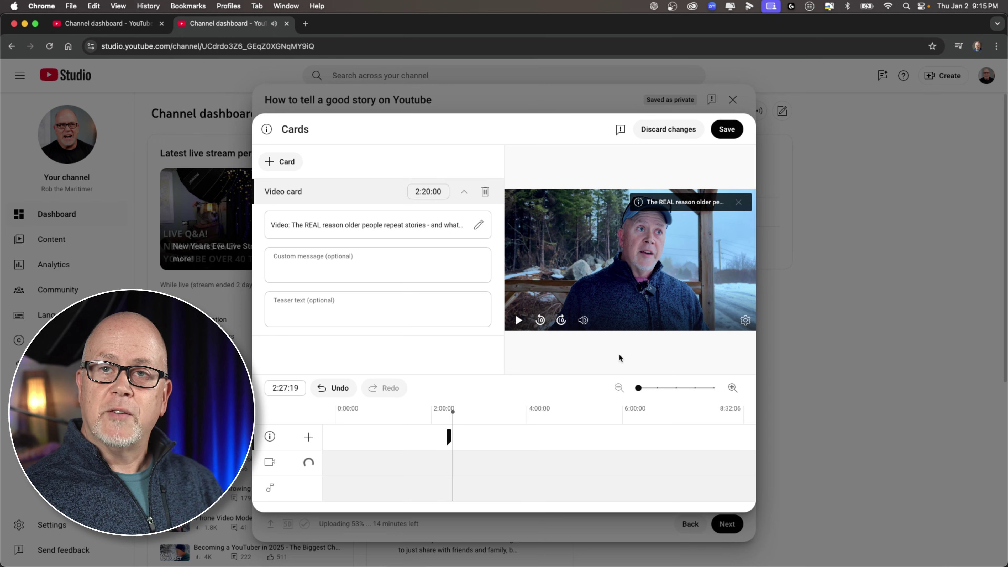
left_click(728, 129)
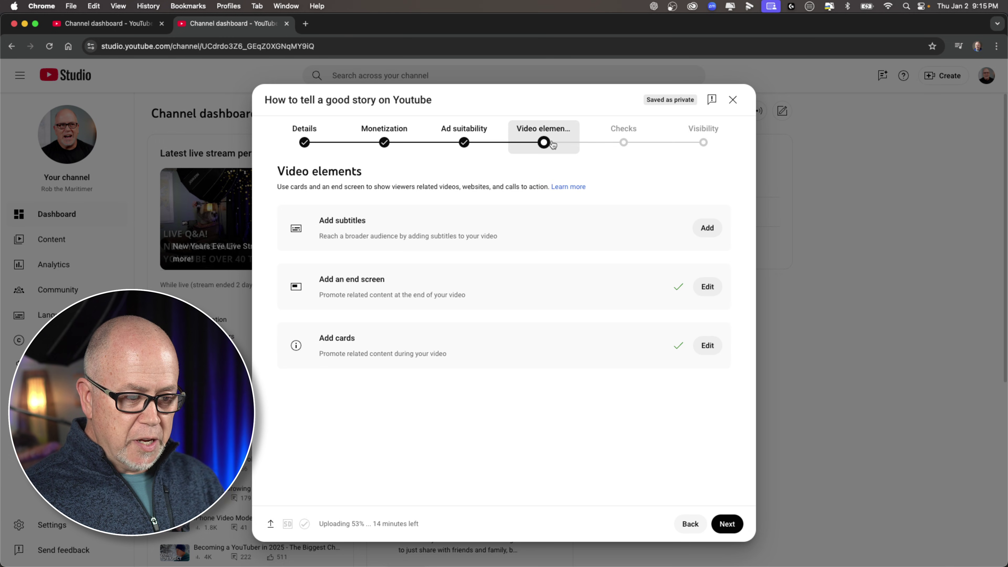
- Advance from Video elements to the Checks step of the upload
left_click(726, 524)
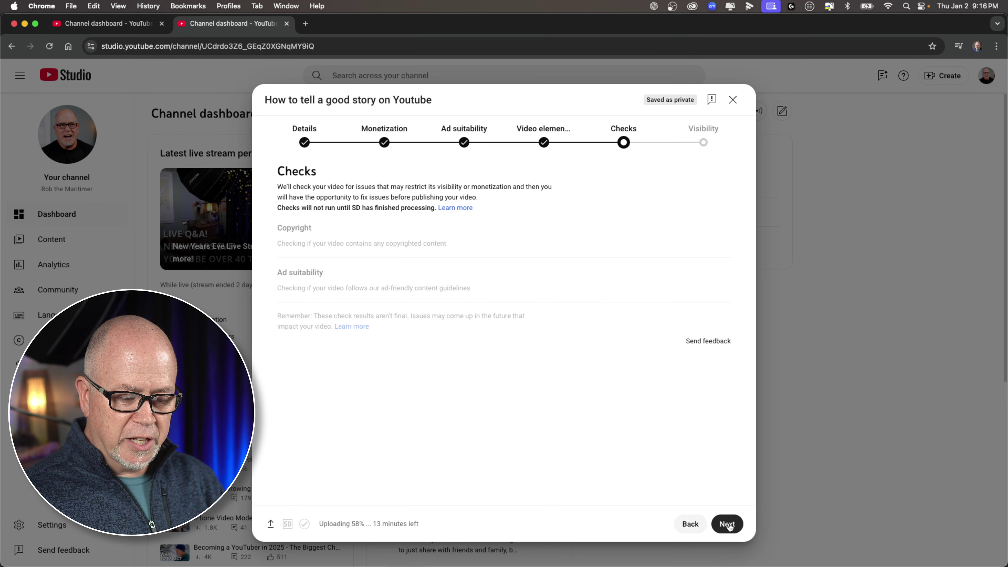
- Advance the upload to the Visibility step and set the video to Private
left_click(728, 524)
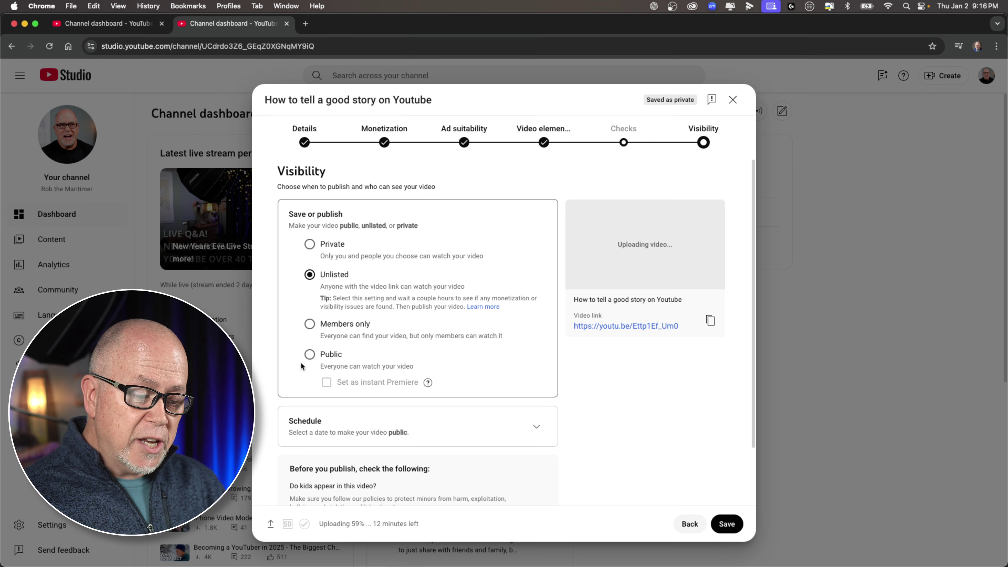
left_click(309, 244)
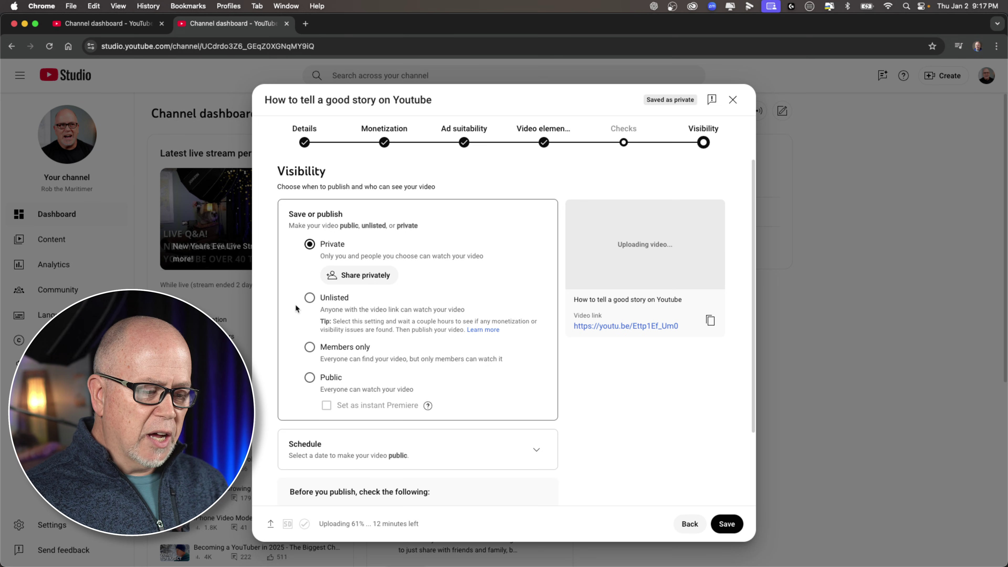
- Change the video's visibility choice from Private to Unlisted under Save or publish
left_click(312, 298)
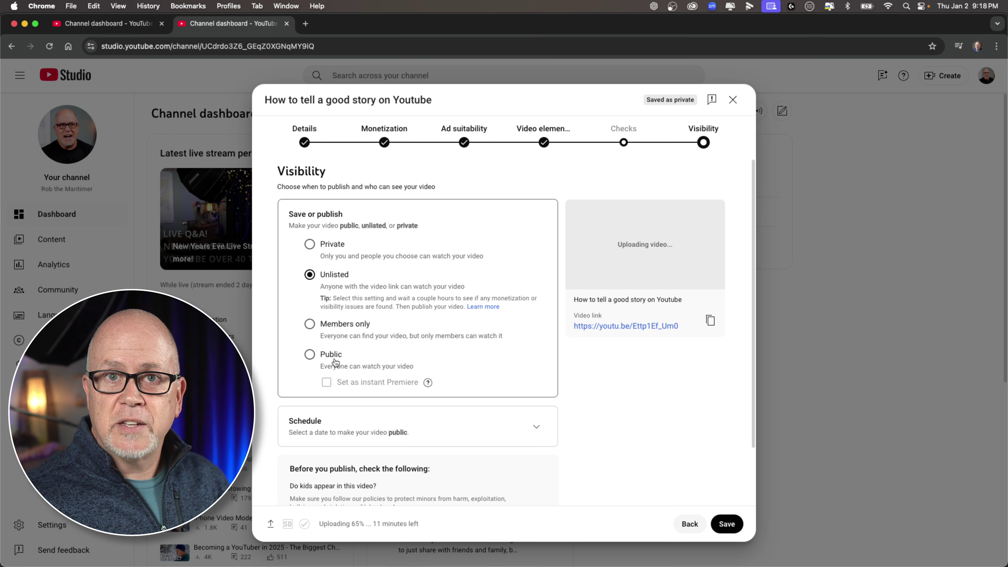
scroll(302, 378, "down", 1)
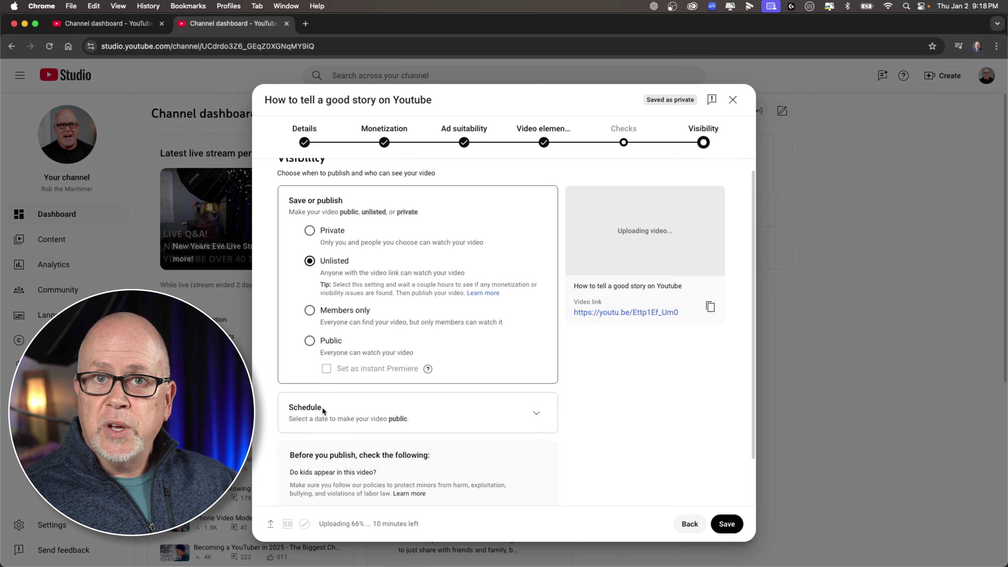
- Schedule the video to go from private to public on Jan 8, 2025 at 10:00 AM
left_click(523, 415)
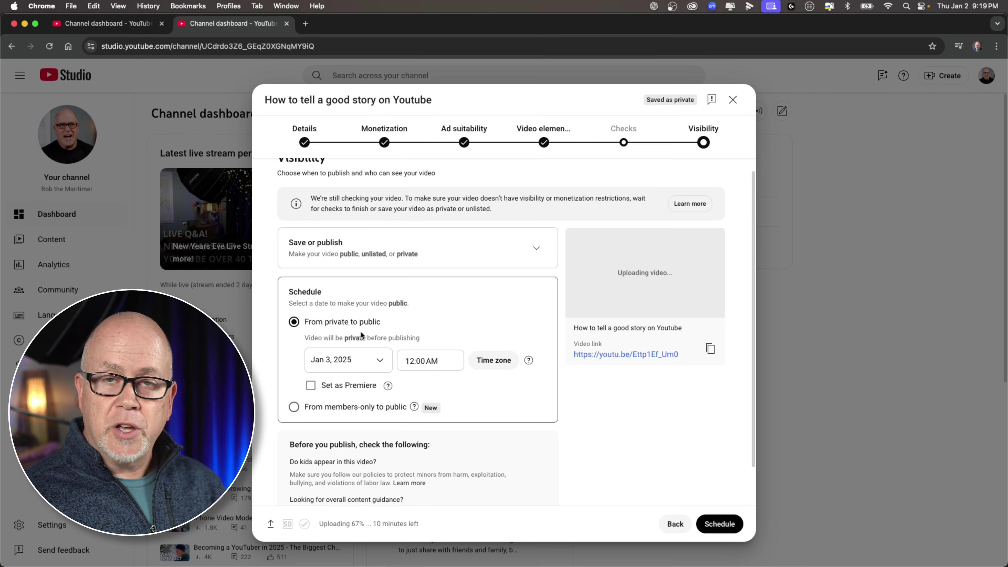
left_click(341, 362)
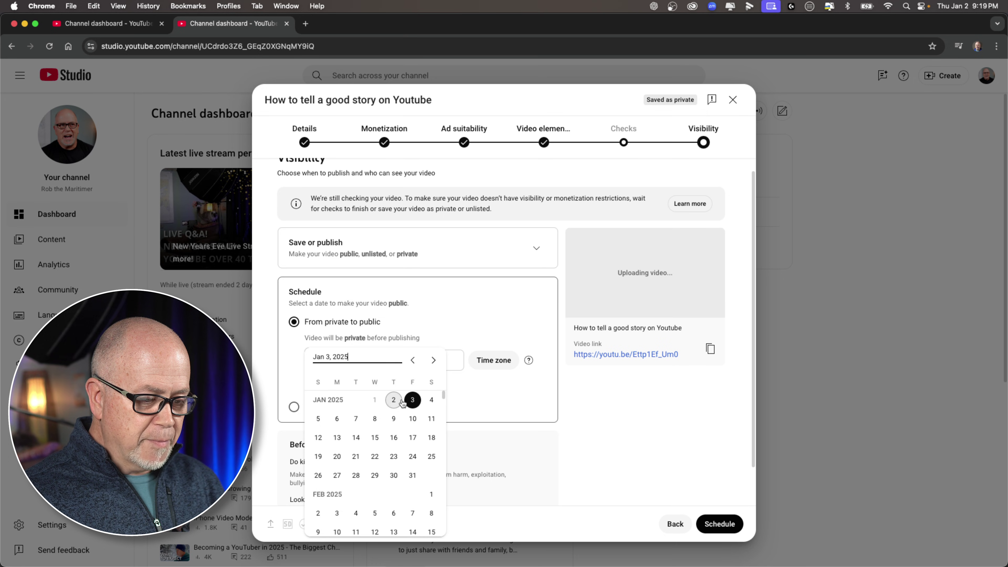
left_click(375, 419)
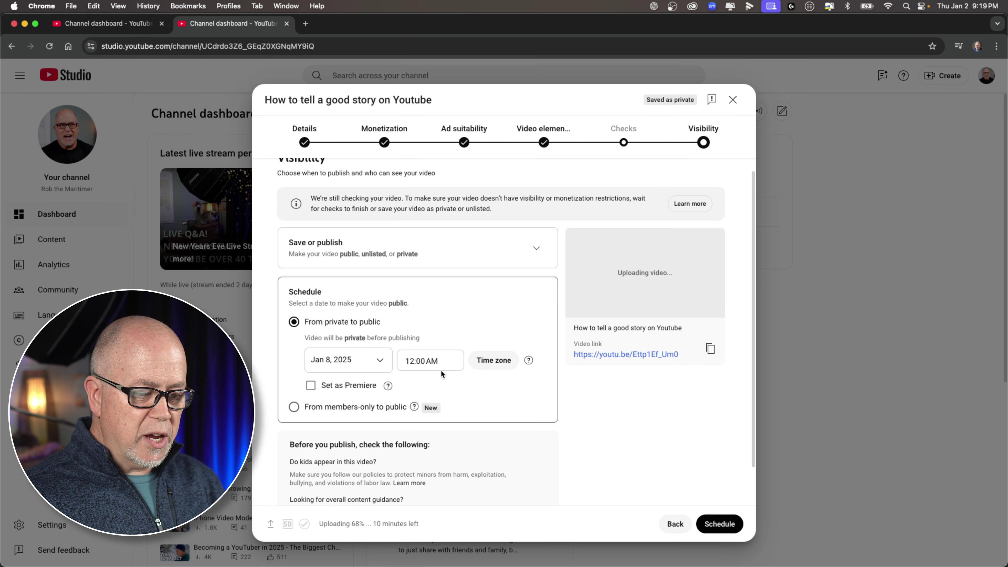
left_click(439, 357)
scroll(428, 420, "down", 10)
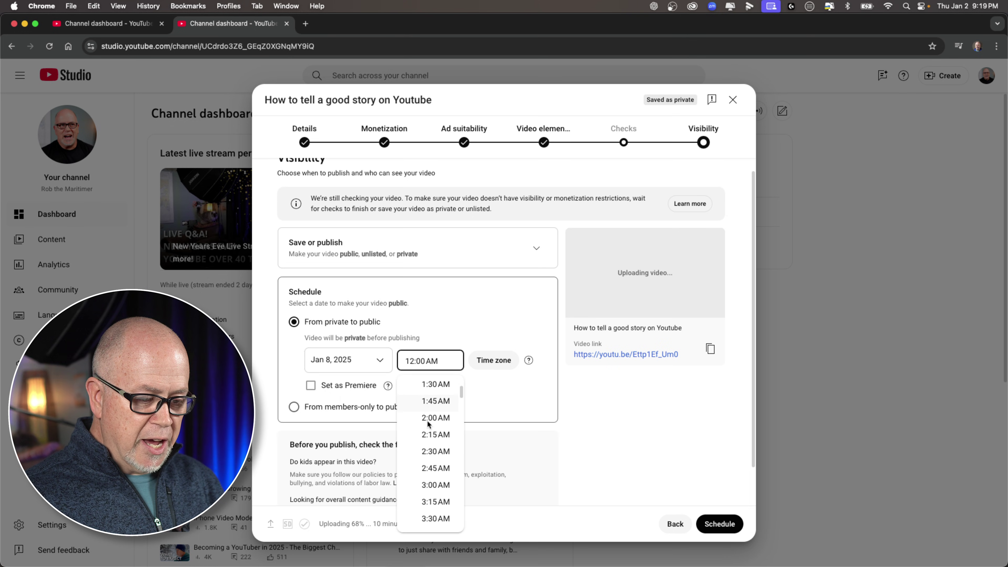
scroll(427, 420, "down", 9)
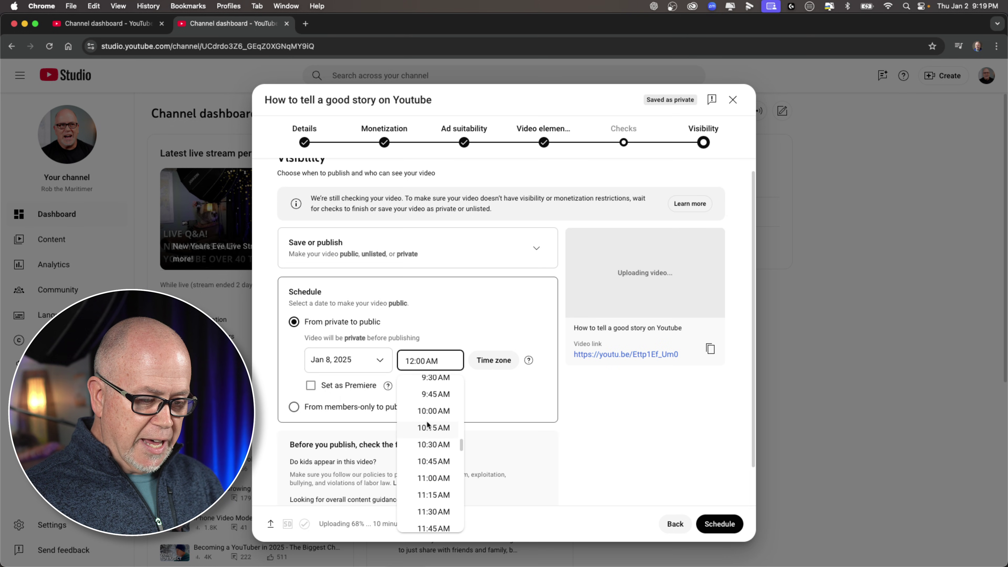
left_click(429, 409)
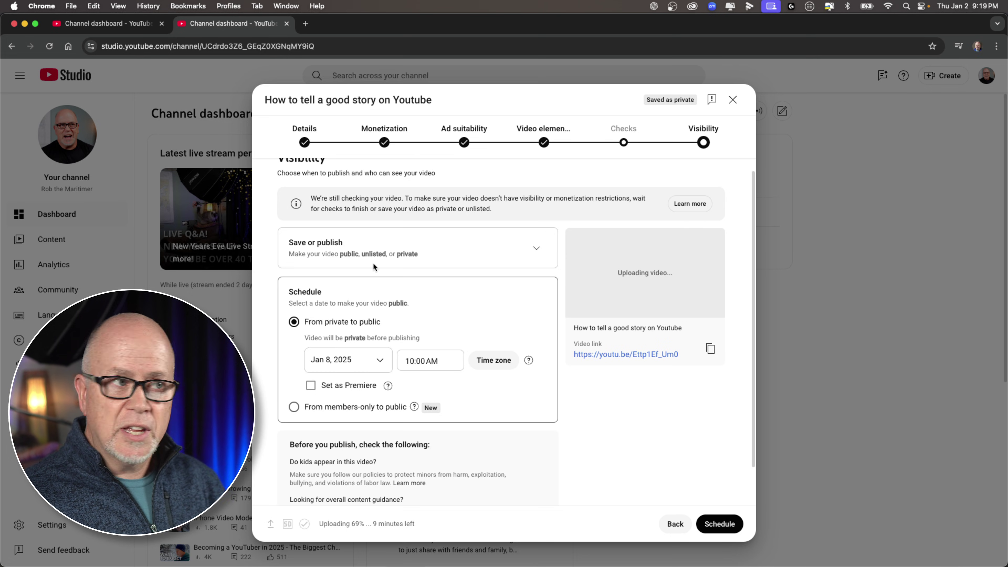
scroll(373, 263, "down", 2)
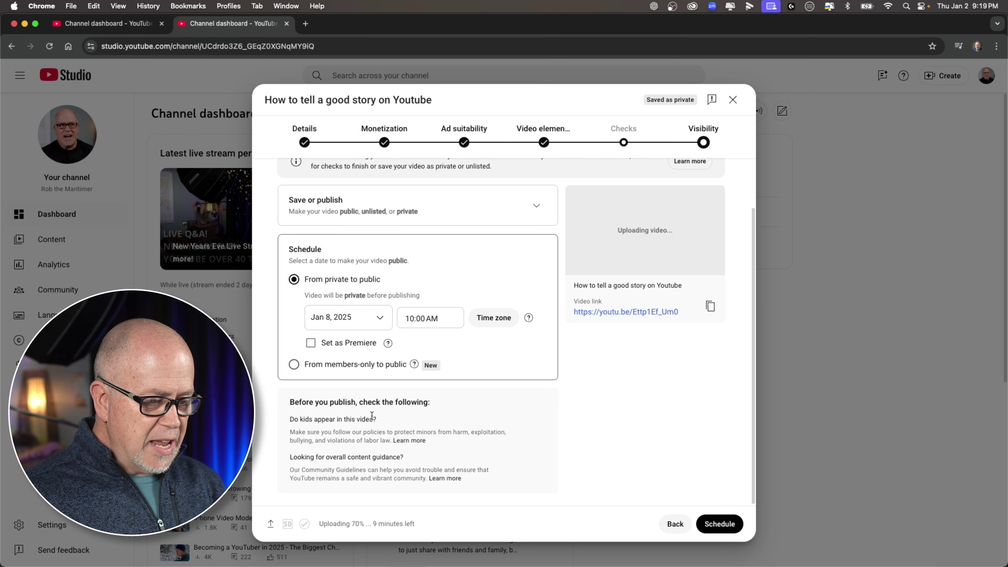
- Confirm the Jan 8 schedule, acknowledge the checking notice, and close the upload dialog
left_click(718, 525)
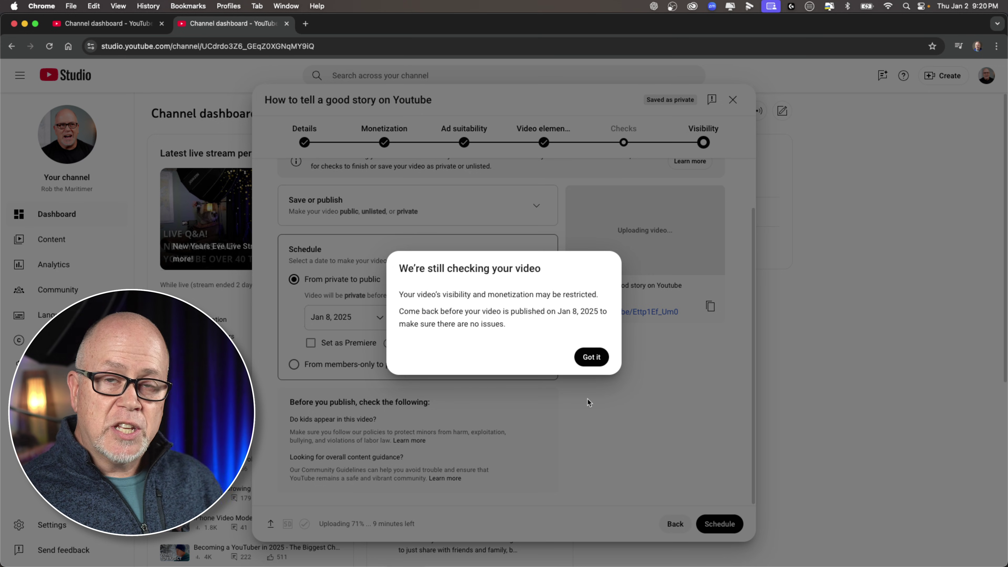
left_click(592, 356)
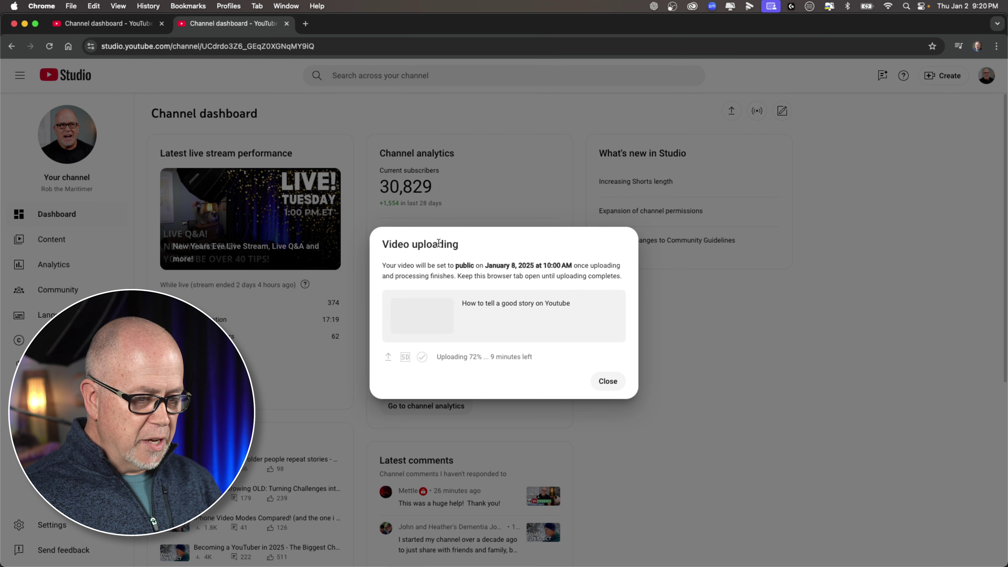
left_click(609, 382)
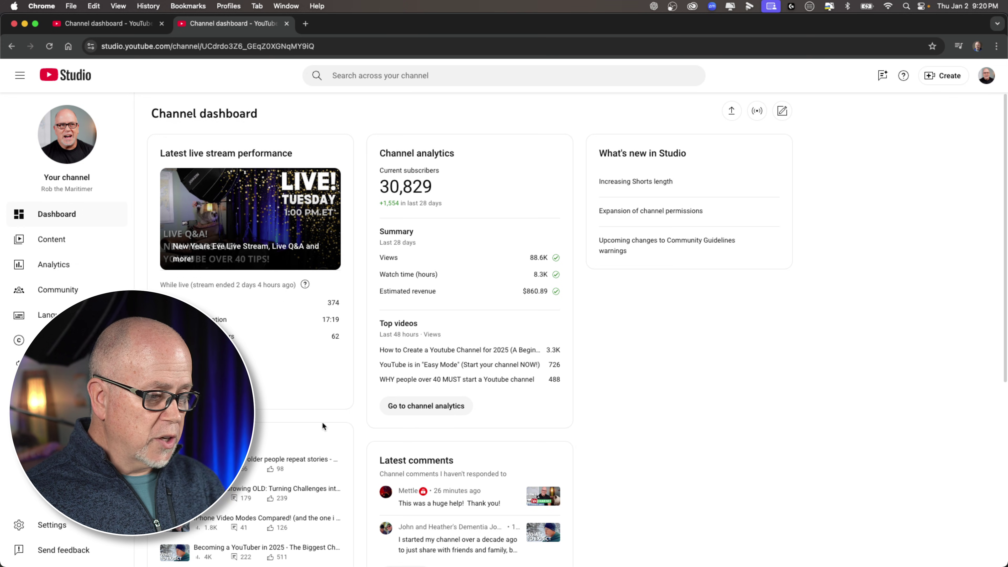
- Open the Content list and cancel out of the new video's Monetization dropdown unchanged
left_click(52, 240)
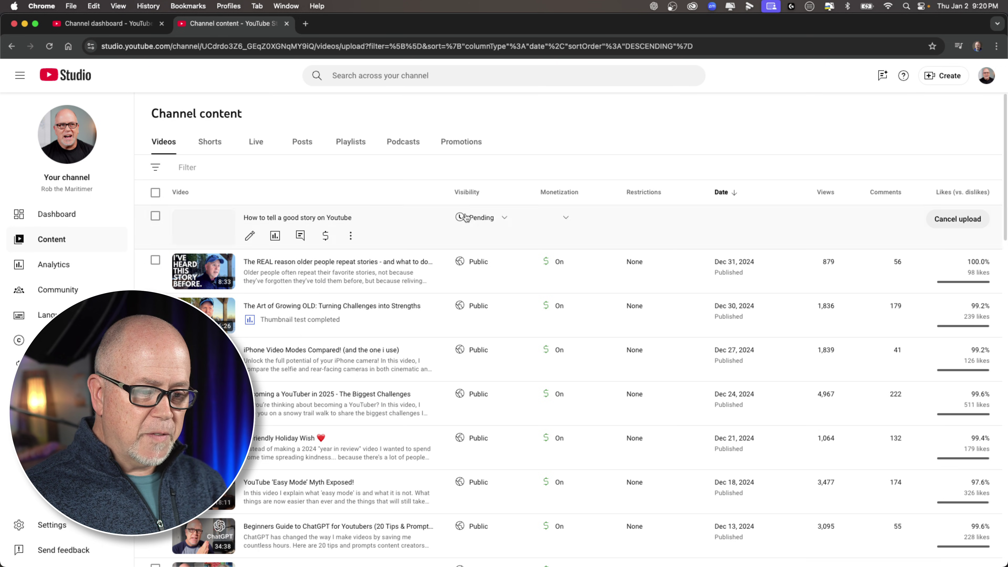
mouse_move(476, 222)
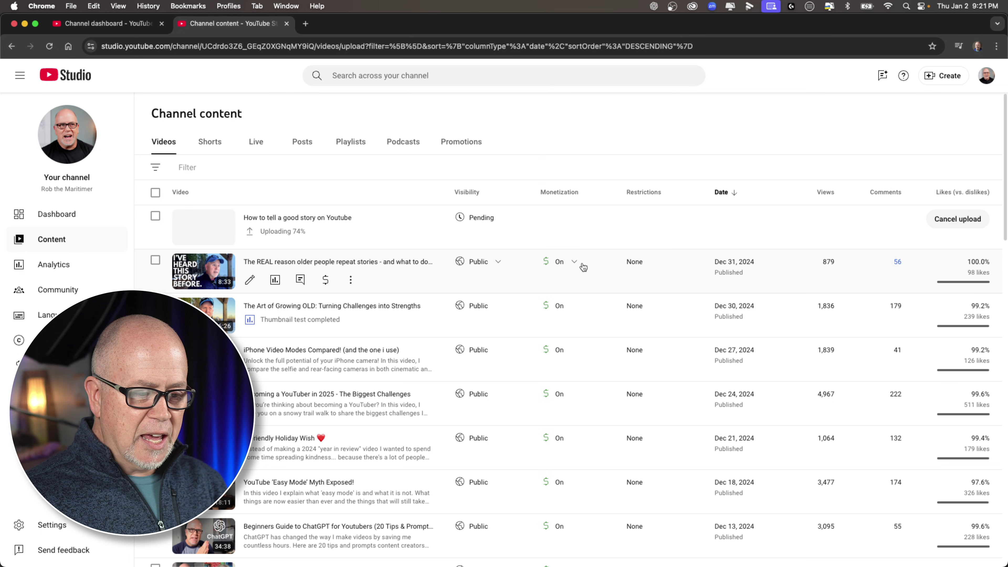
left_click(566, 219)
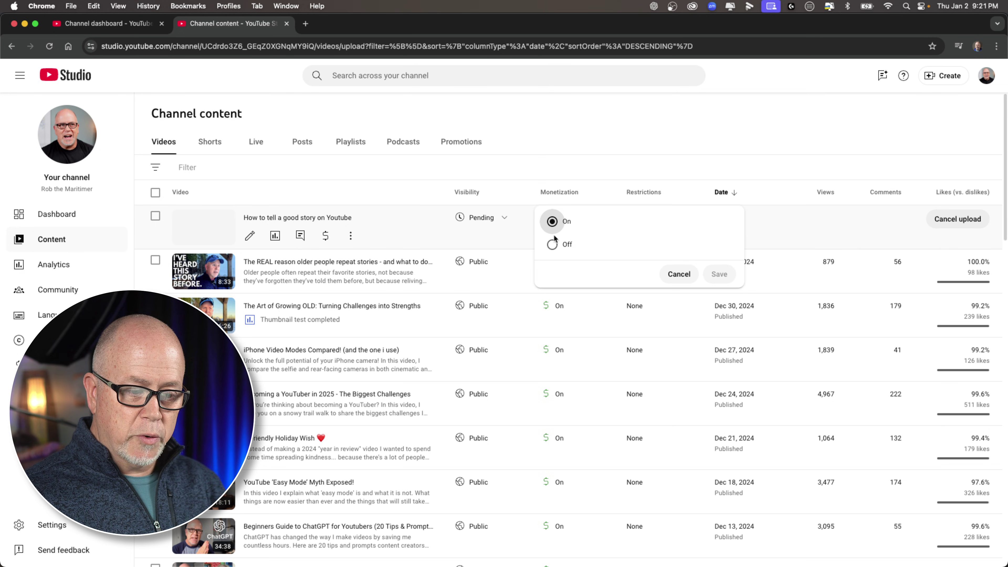
left_click(674, 275)
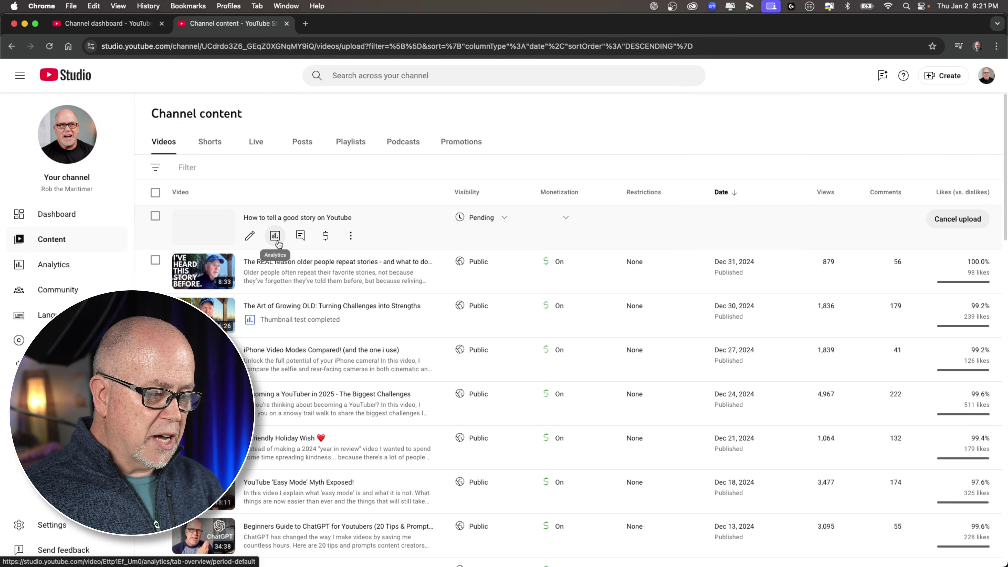
- Open the video's Details page and expand Show more to reveal paid promotion, altered content and chapters
left_click(250, 237)
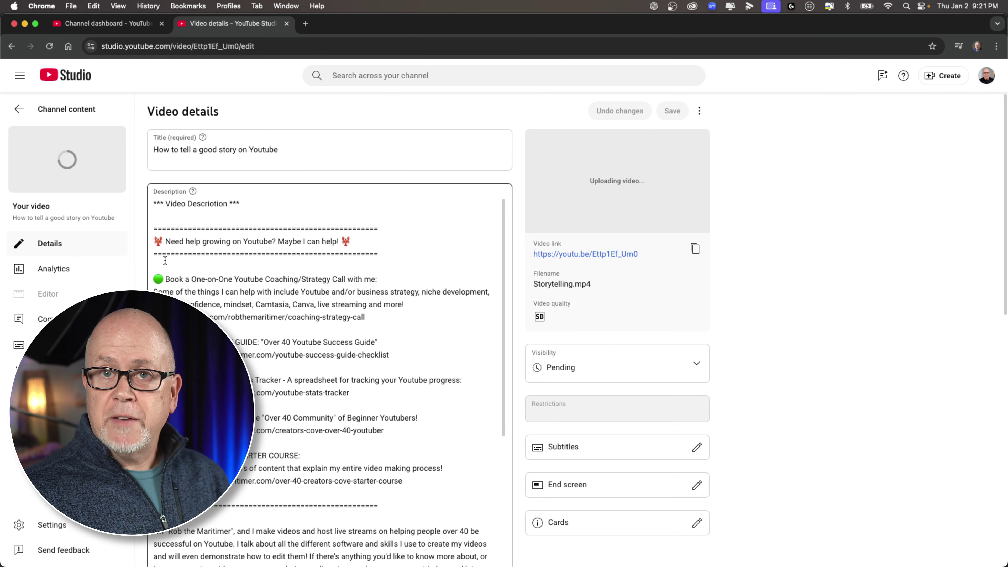
left_click(285, 150)
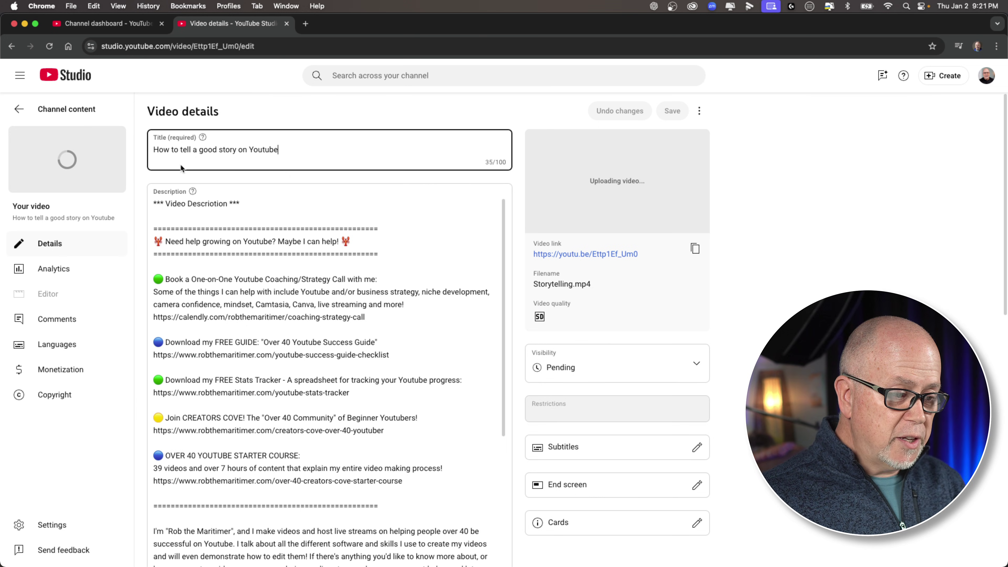
left_click(234, 295)
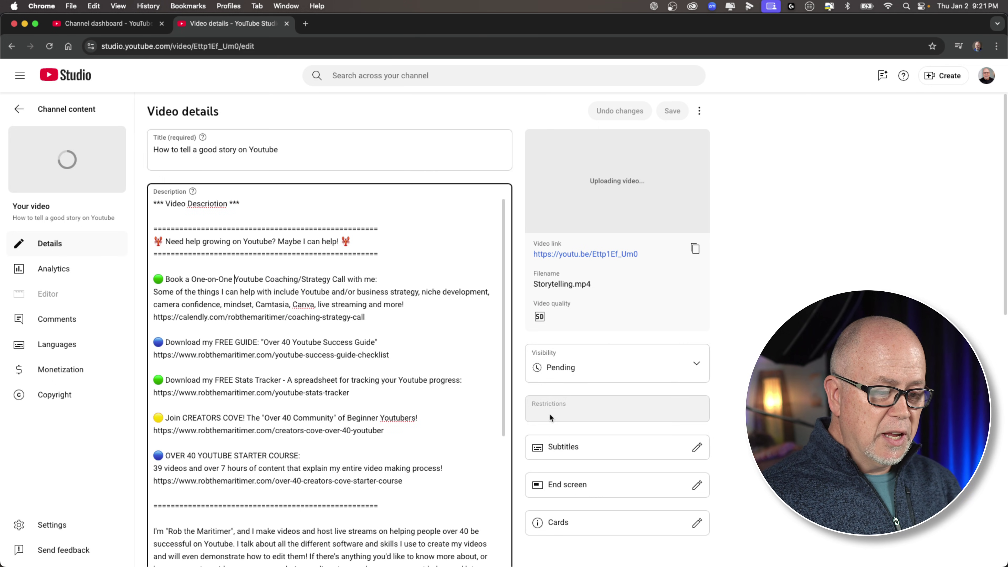
scroll(530, 418, "down", 10)
scroll(516, 413, "down", 5)
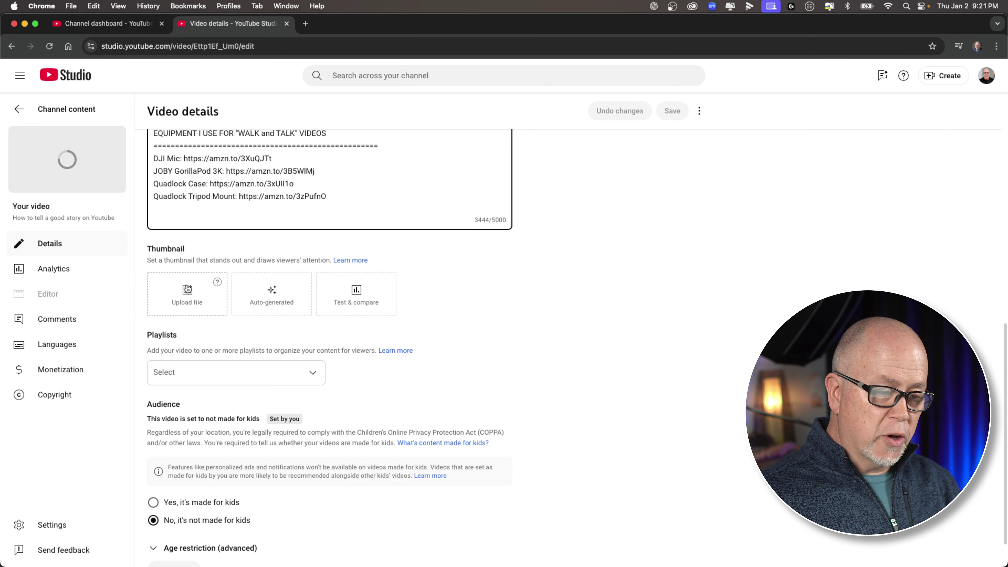
scroll(463, 387, "down", 2)
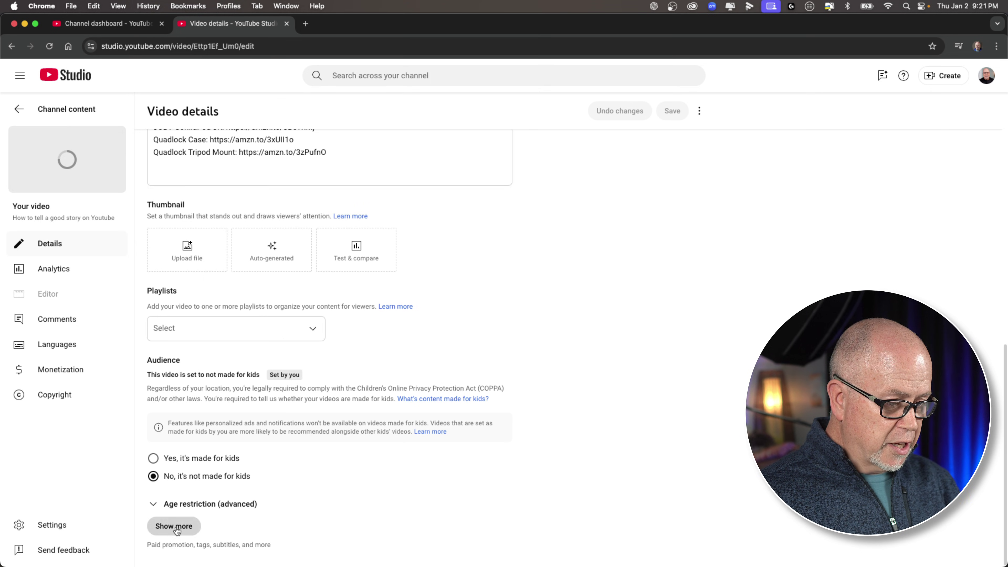
left_click(175, 526)
- Answer No to the Altered content question for the video
scroll(456, 429, "down", 10)
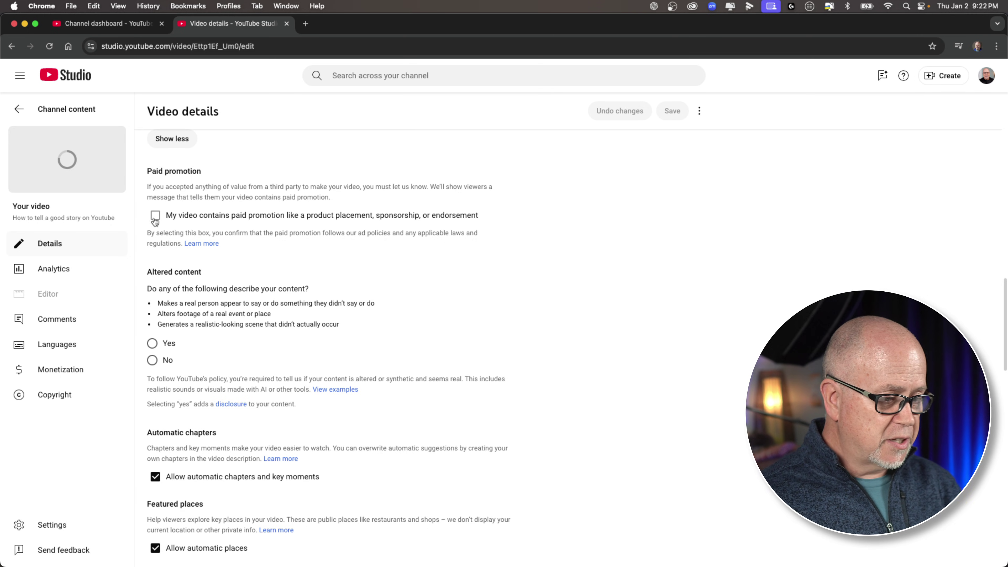
scroll(157, 220, "down", 1)
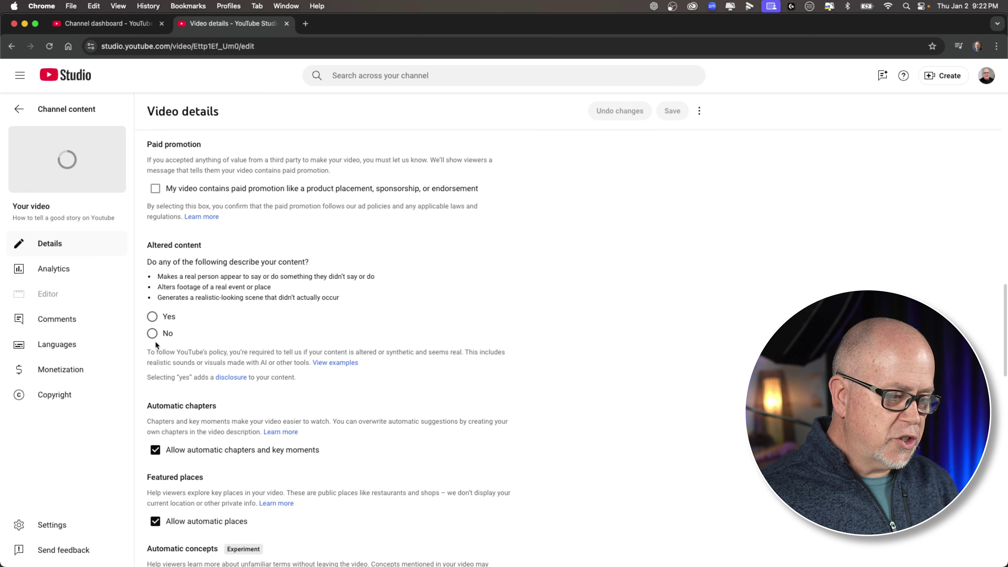
left_click(152, 333)
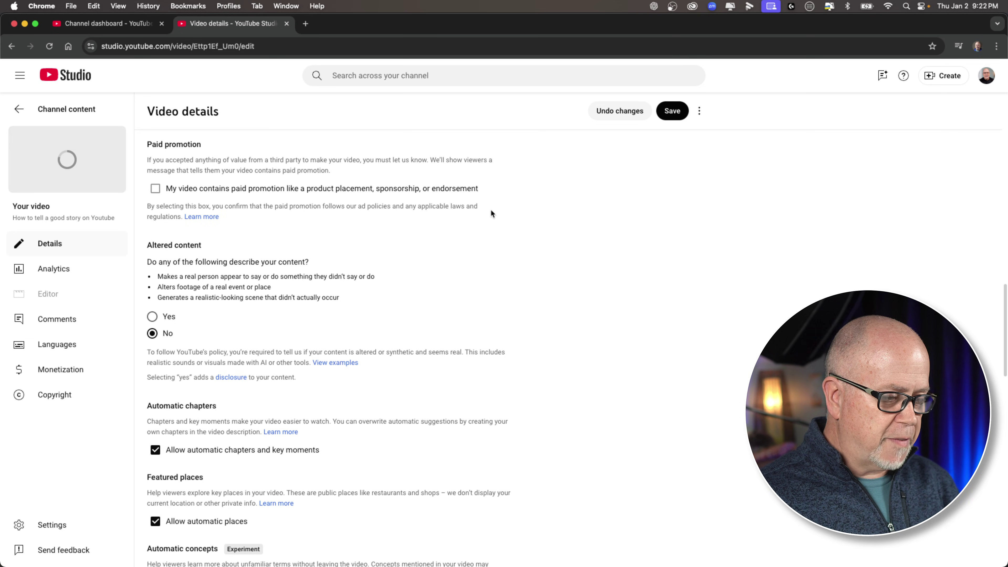
scroll(203, 323, "down", 5)
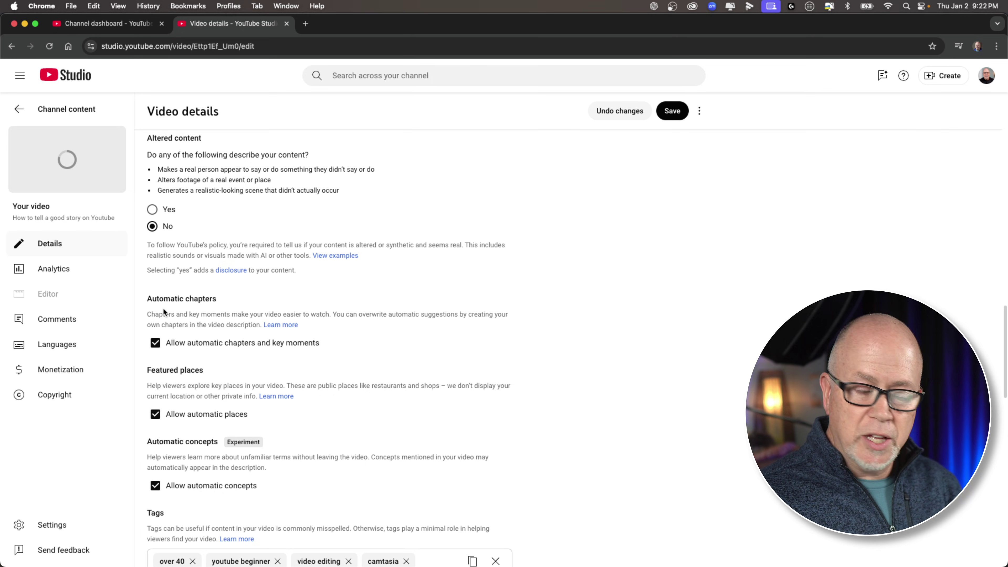
scroll(177, 339, "down", 4)
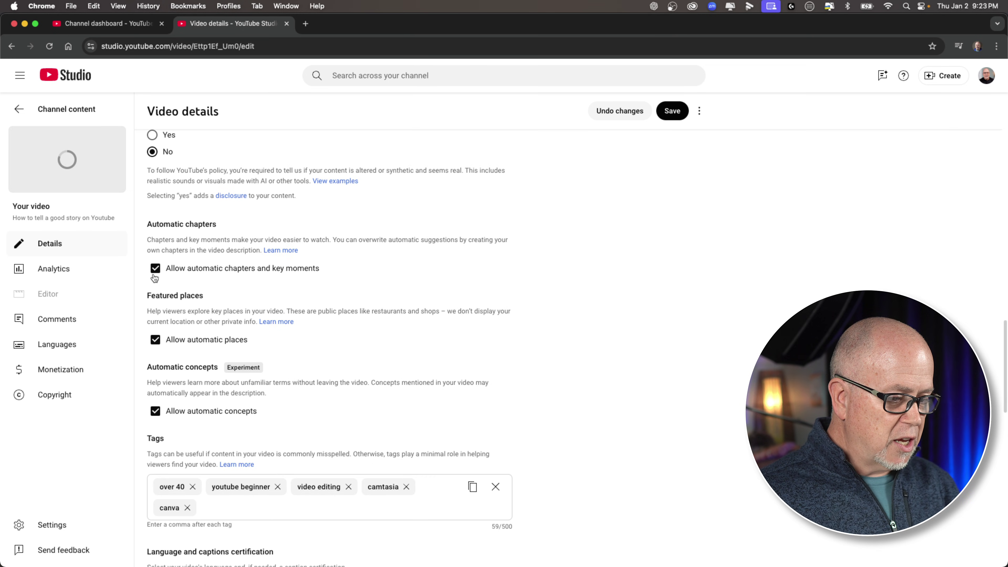
scroll(200, 326, "down", 1)
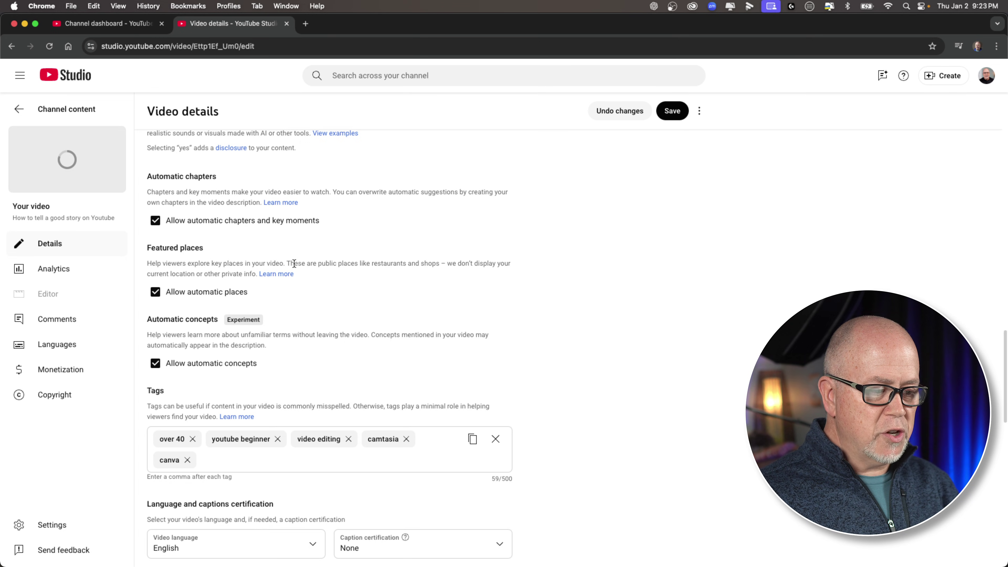
scroll(201, 350, "down", 4)
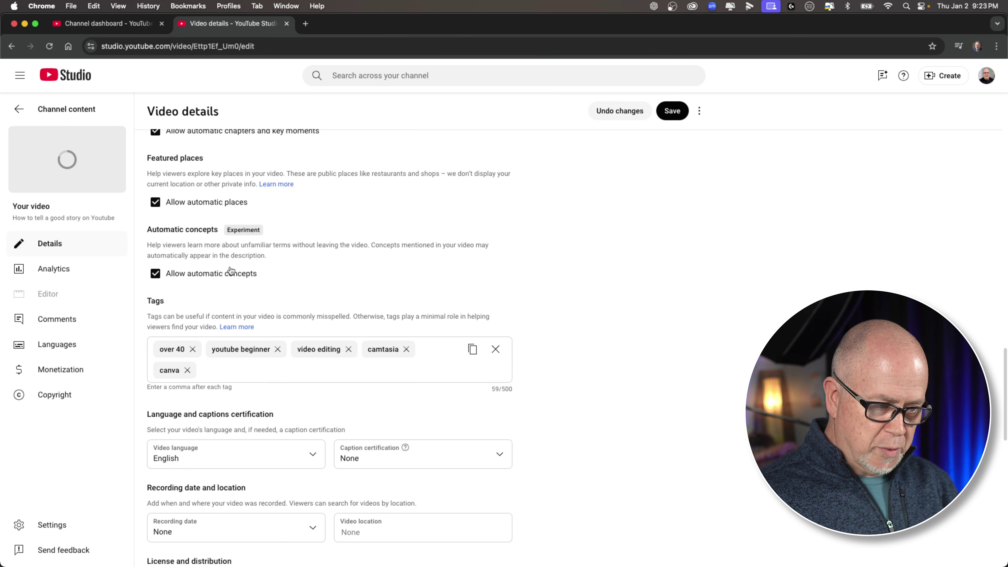
left_click(216, 369)
scroll(215, 371, "down", 4)
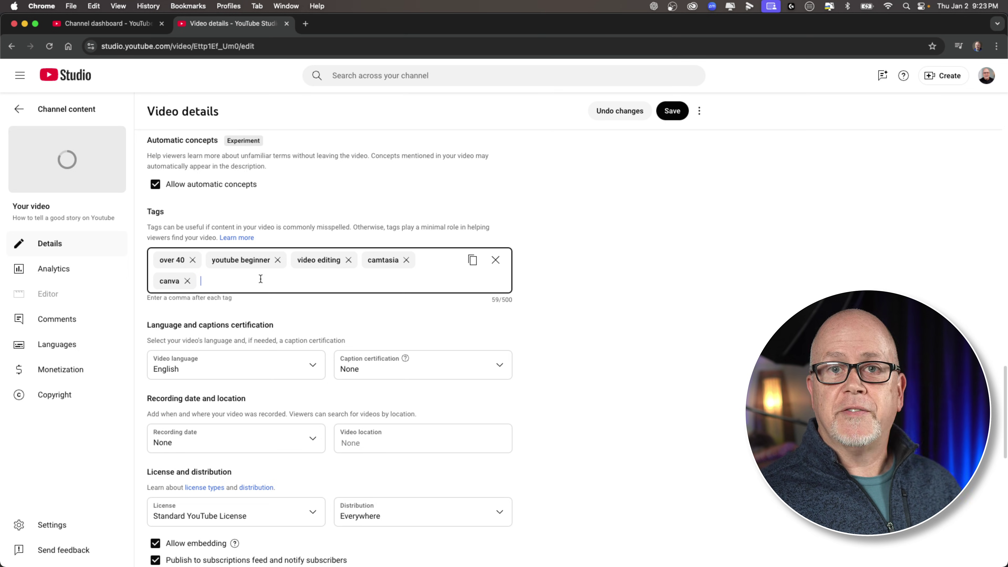
- Add the tags 'tell better stories' and 'storytelling' to the video's tags
scroll(343, 280, "up", 1)
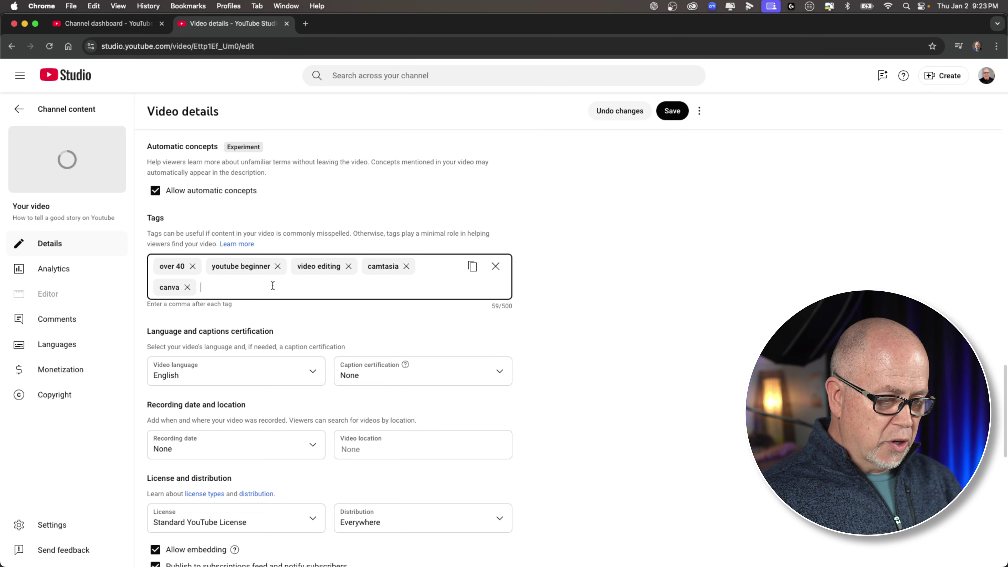
type("tell better stories")
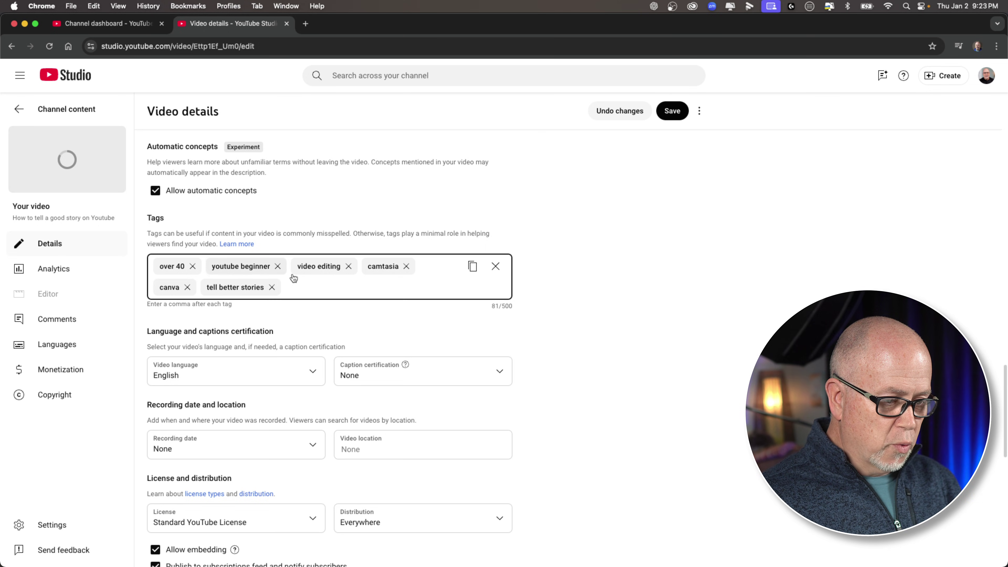
type(",story")
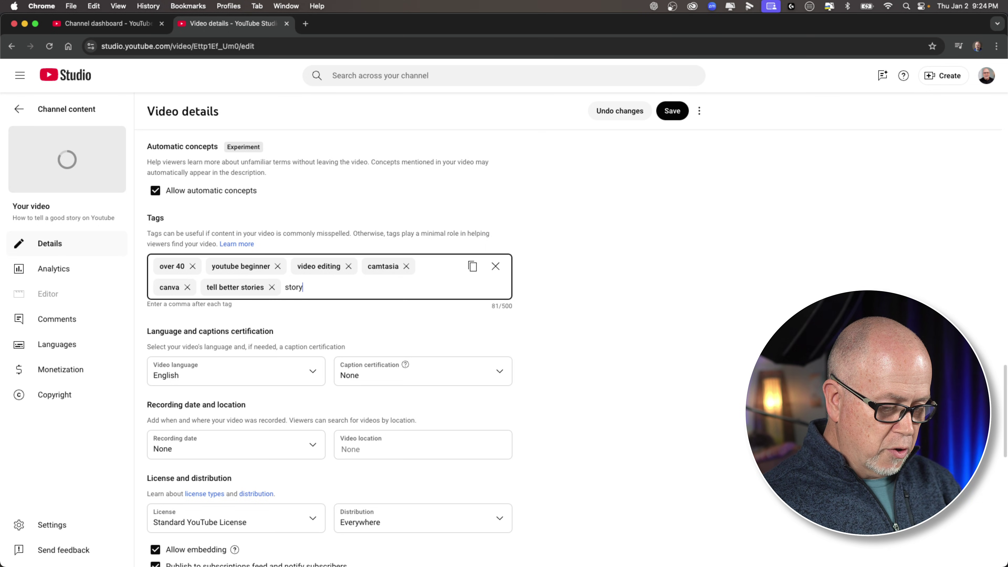
type("telling,")
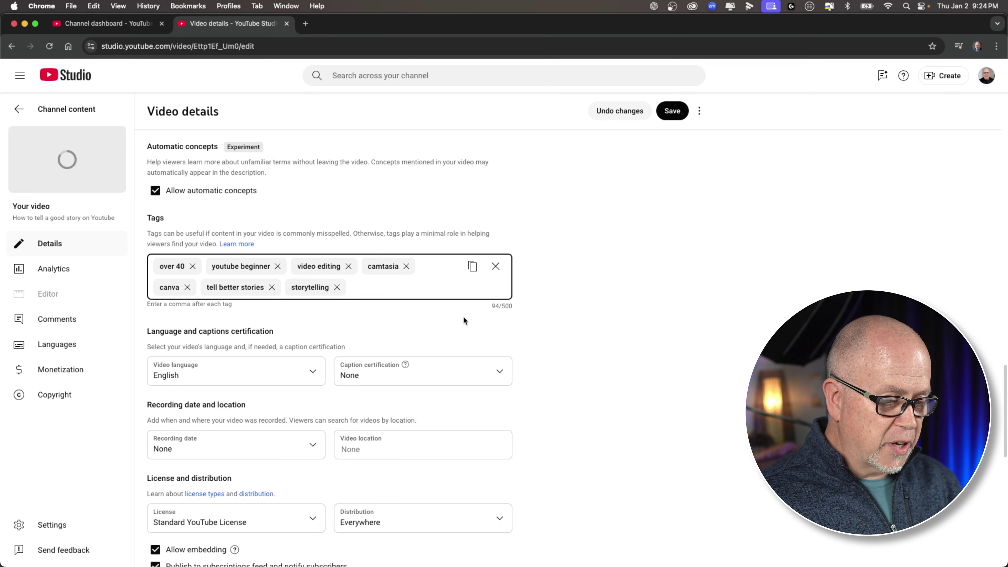
scroll(369, 276, "down", 3)
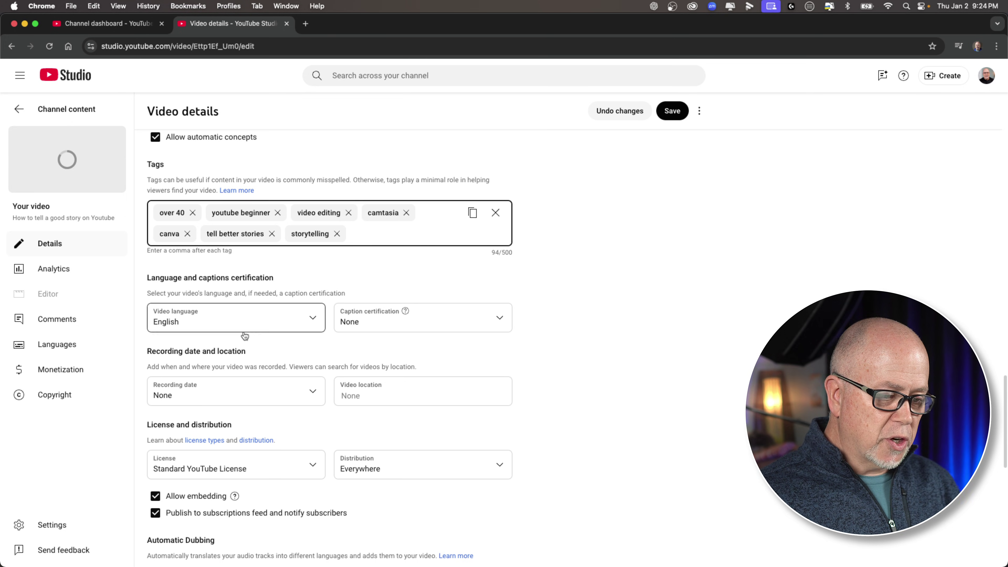
scroll(285, 328, "down", 2)
scroll(285, 329, "down", 5)
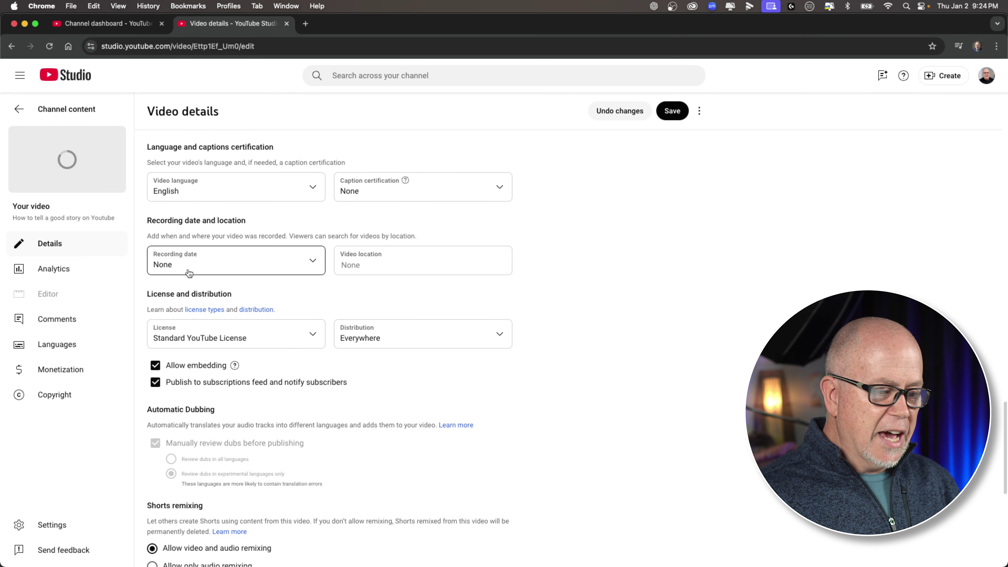
scroll(250, 275, "down", 2)
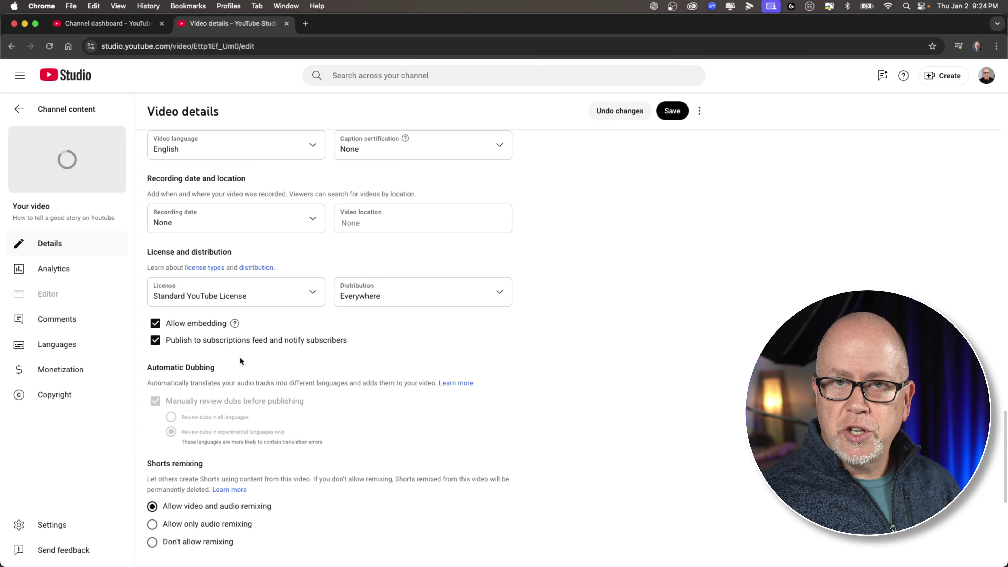
scroll(227, 360, "down", 5)
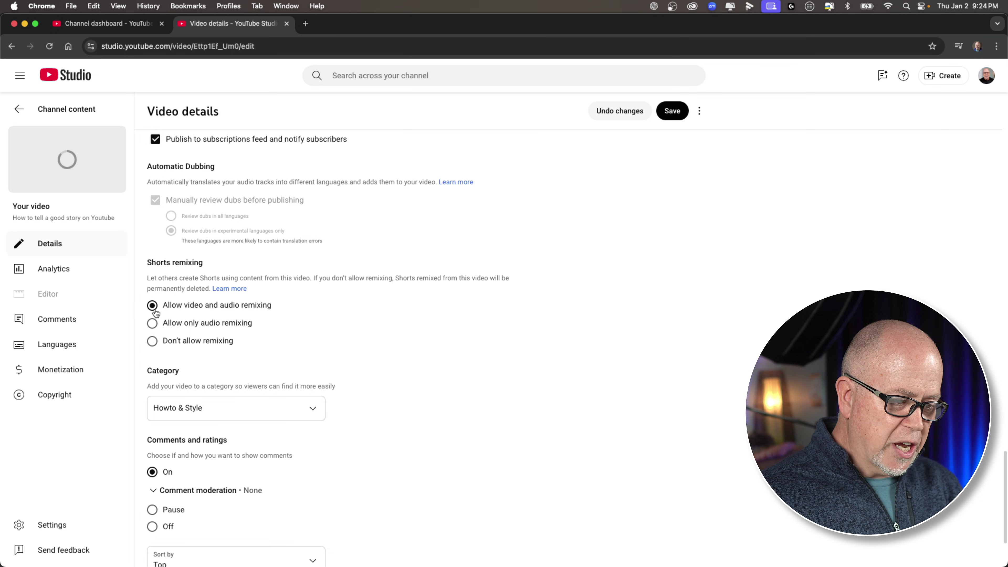
scroll(306, 339, "down", 3)
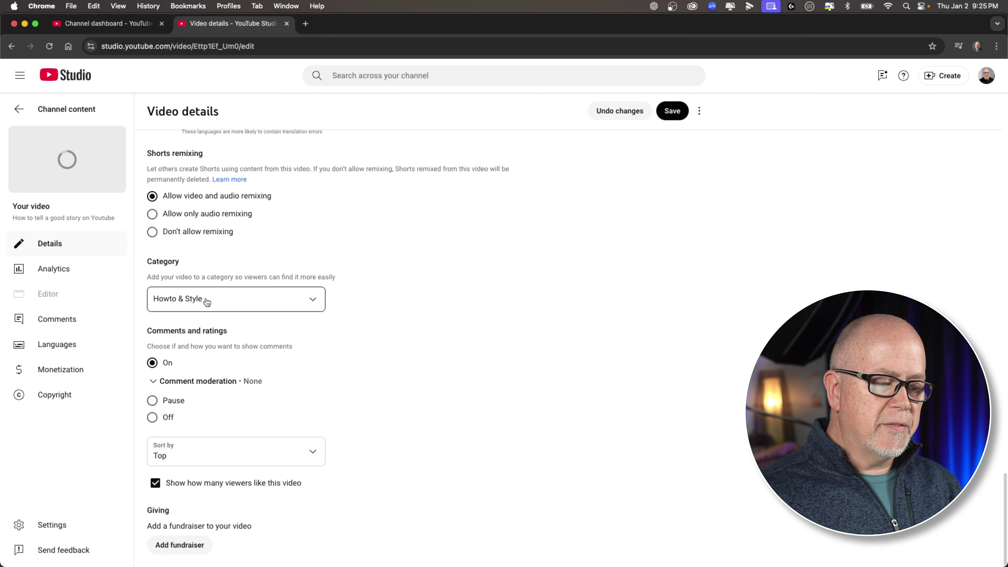
left_click(206, 303)
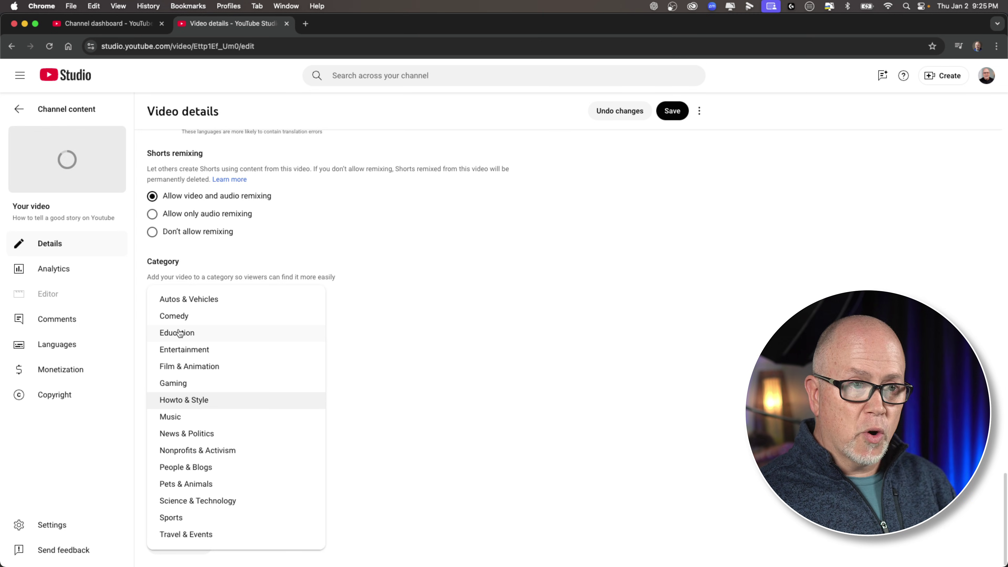
left_click(181, 402)
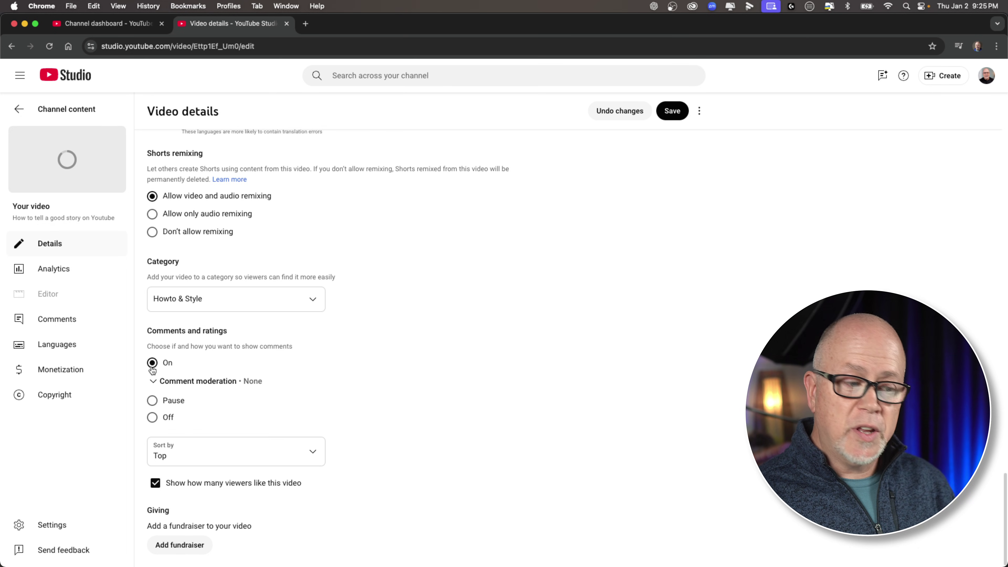
left_click(152, 418)
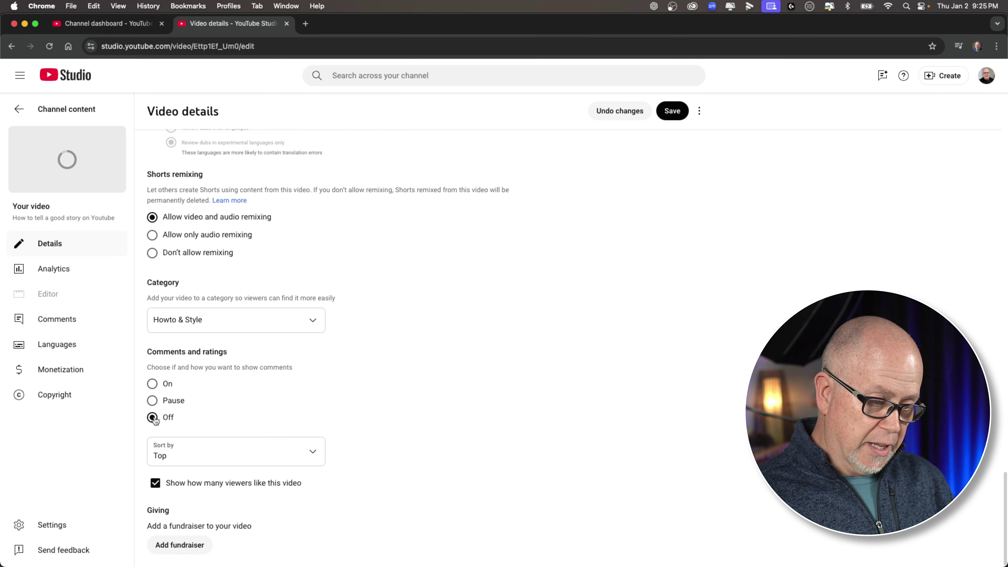
left_click(153, 385)
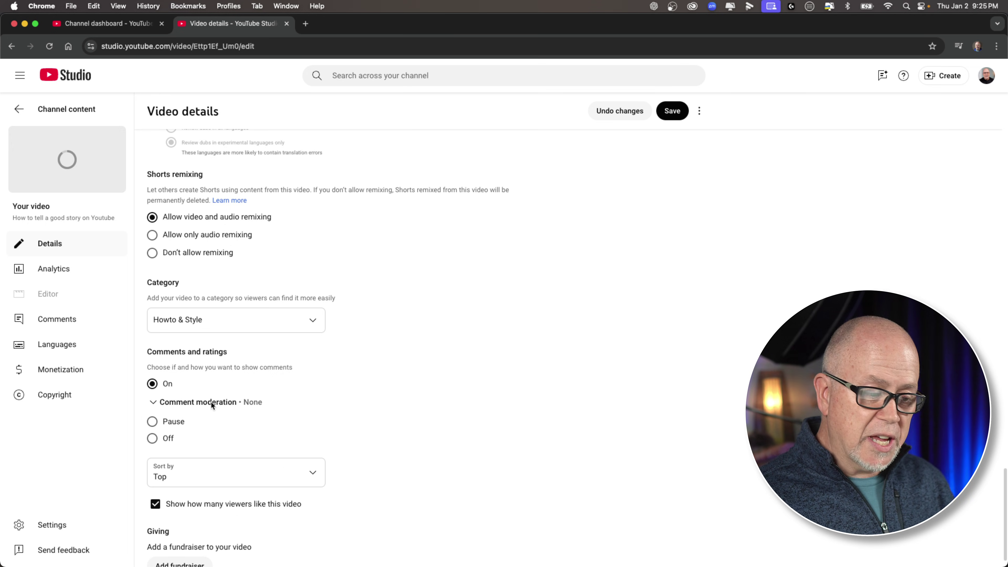
scroll(211, 404, "down", 1)
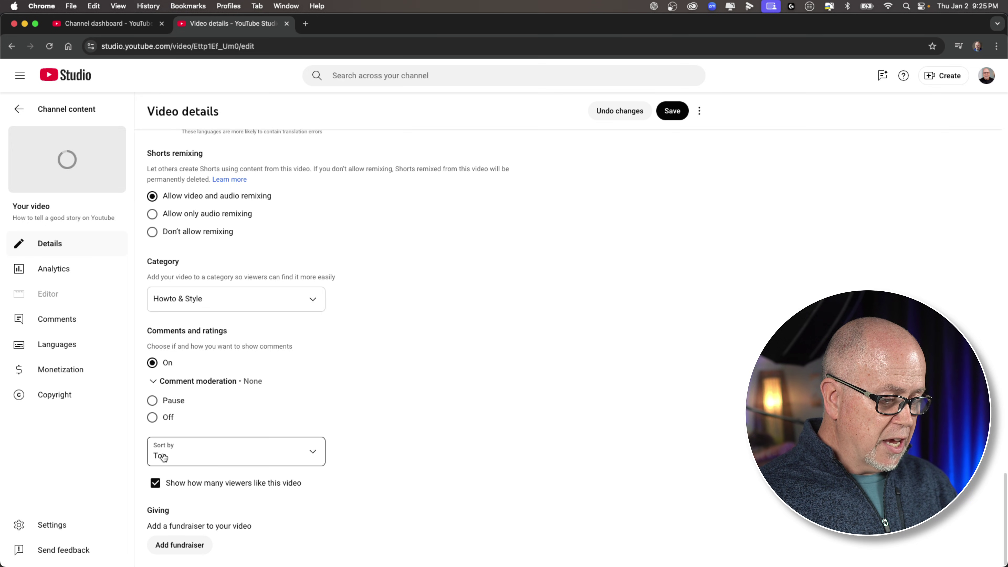
left_click(174, 455)
left_click(172, 450)
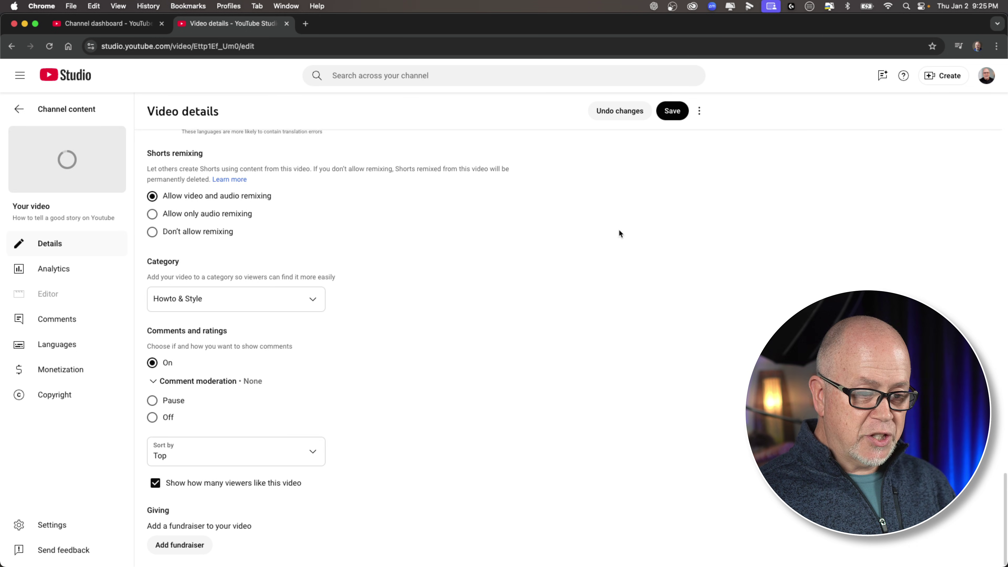
- Save the edited video details and return to the Channel content list
scroll(280, 377, "up", 1)
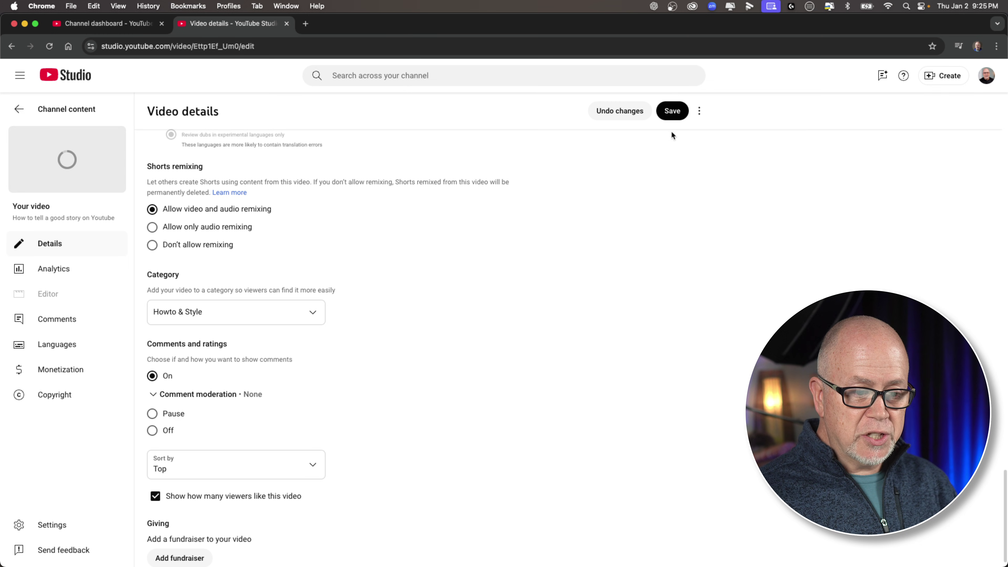
left_click(671, 111)
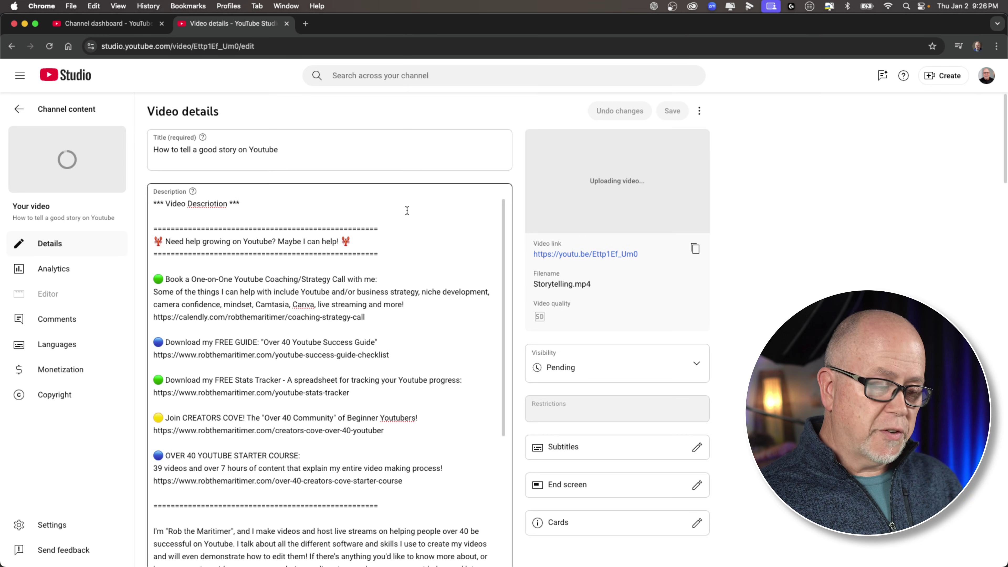
left_click(19, 110)
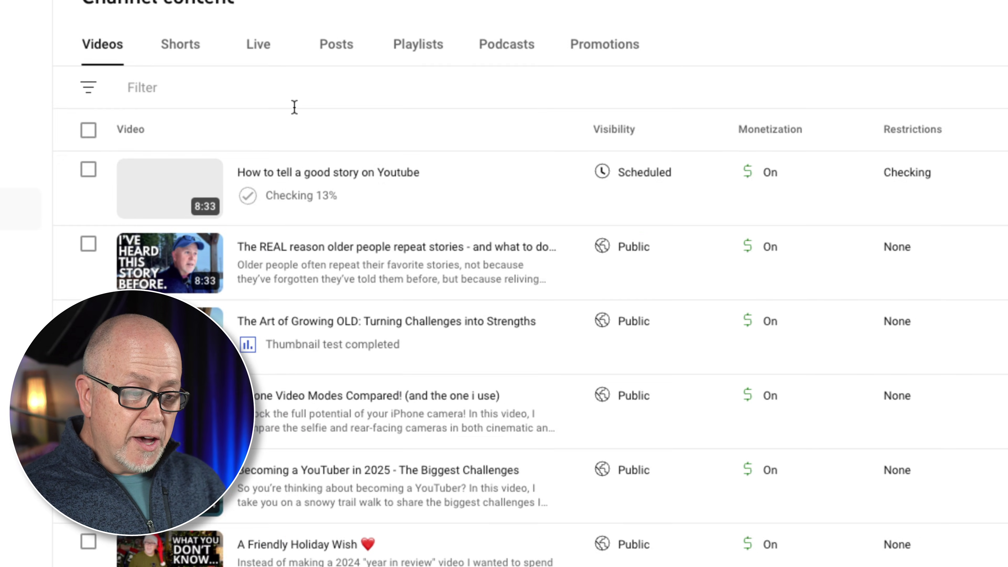
mouse_move(912, 198)
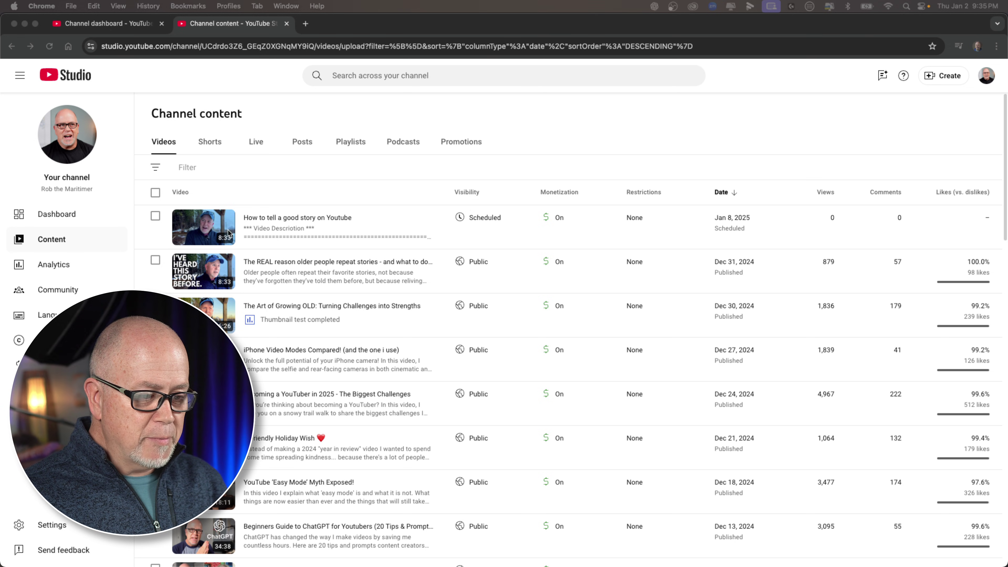
- In the video's details, upload 'Ive Heard This Story Before.png' from the Thumbnail folder as thumbnail
left_click(254, 234)
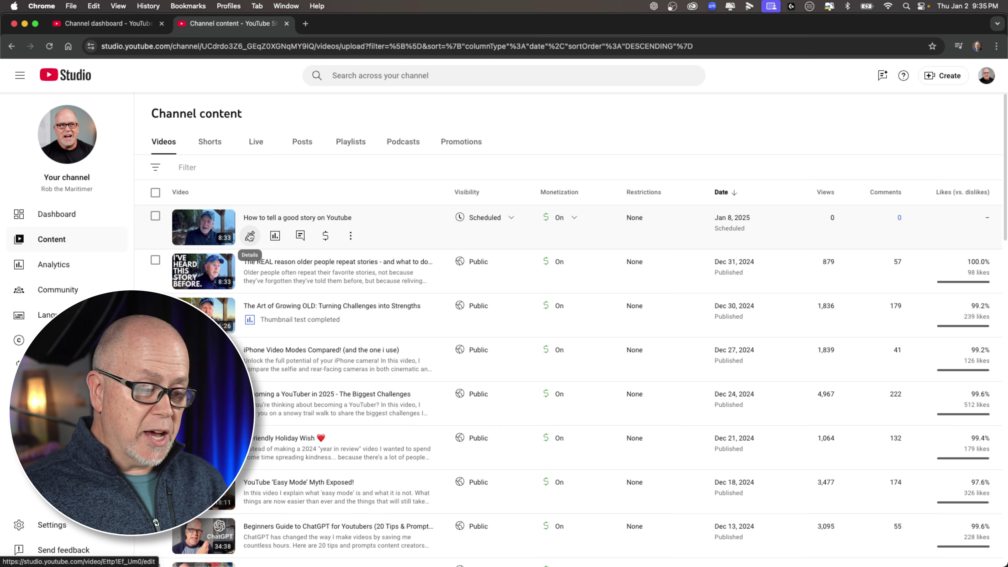
left_click(250, 235)
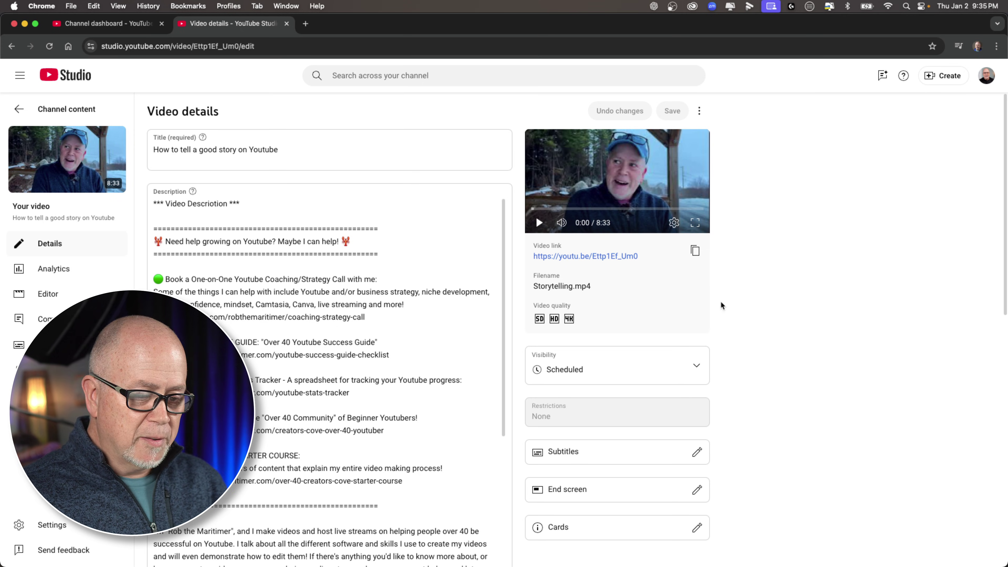
scroll(727, 313, "down", 10)
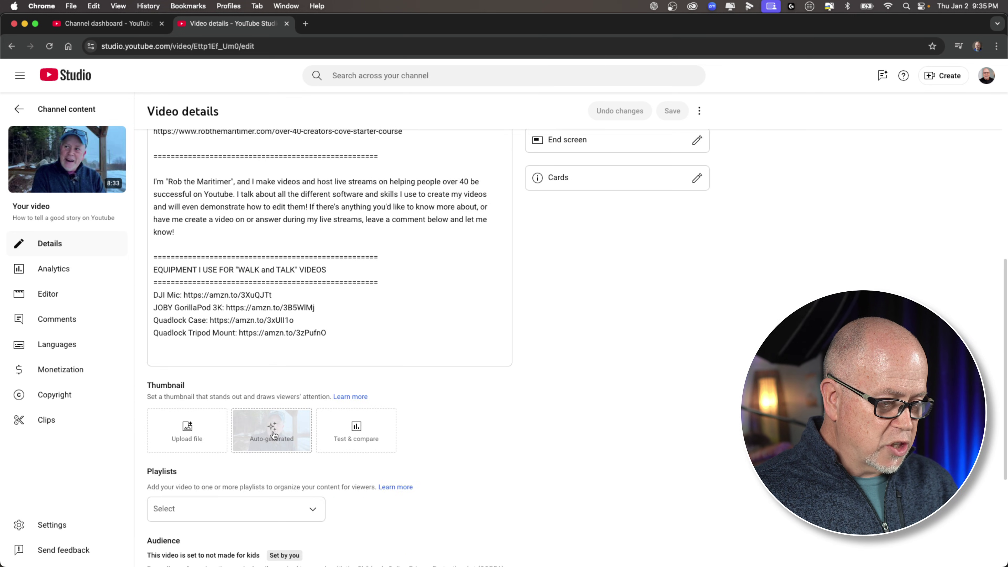
left_click(188, 427)
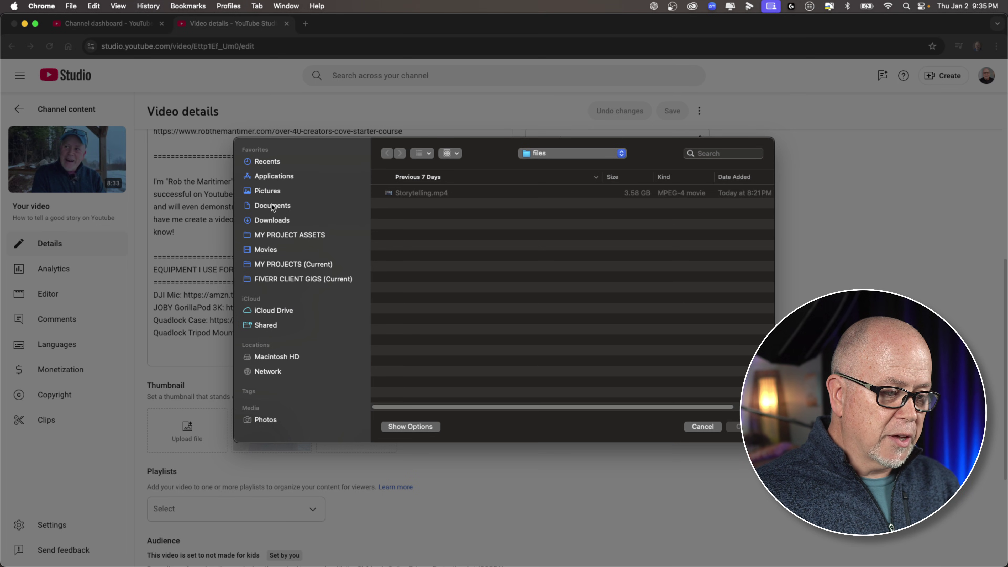
left_click(292, 265)
double_click(458, 239)
double_click(412, 193)
left_click(409, 213)
left_click(738, 427)
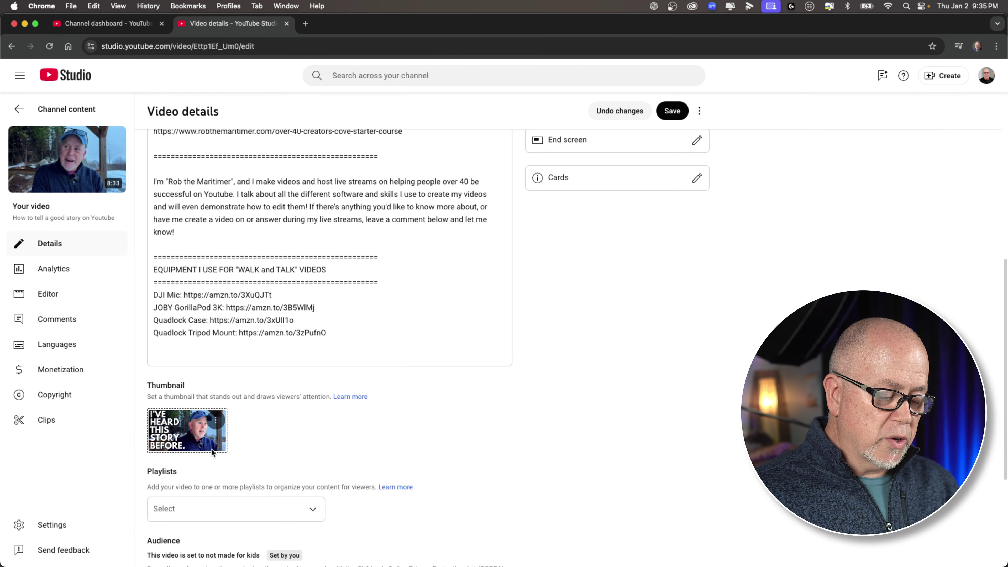
- Save the new thumbnail and return to the Channel content list
scroll(655, 418, "up", 4)
scroll(655, 418, "up", 5)
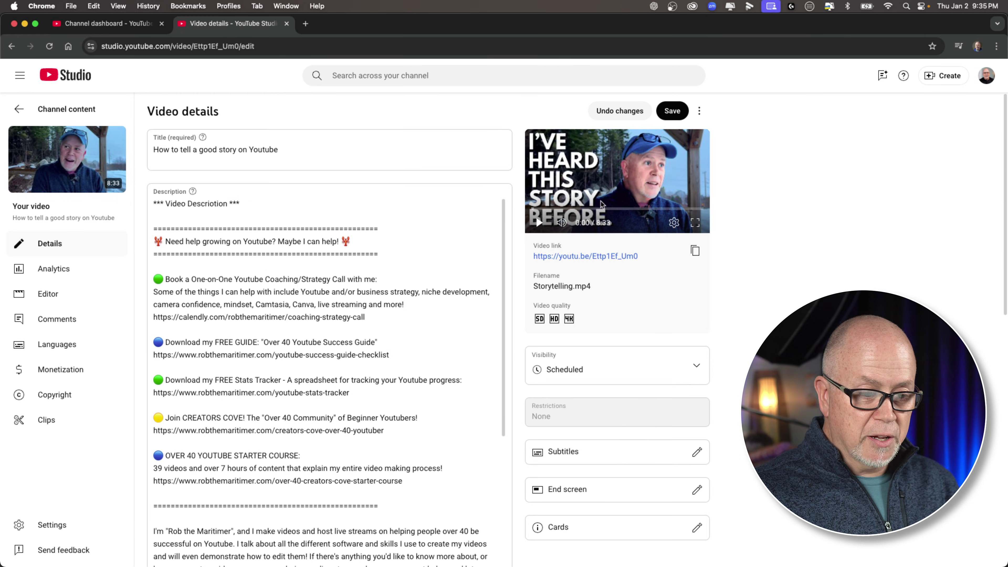
left_click(672, 108)
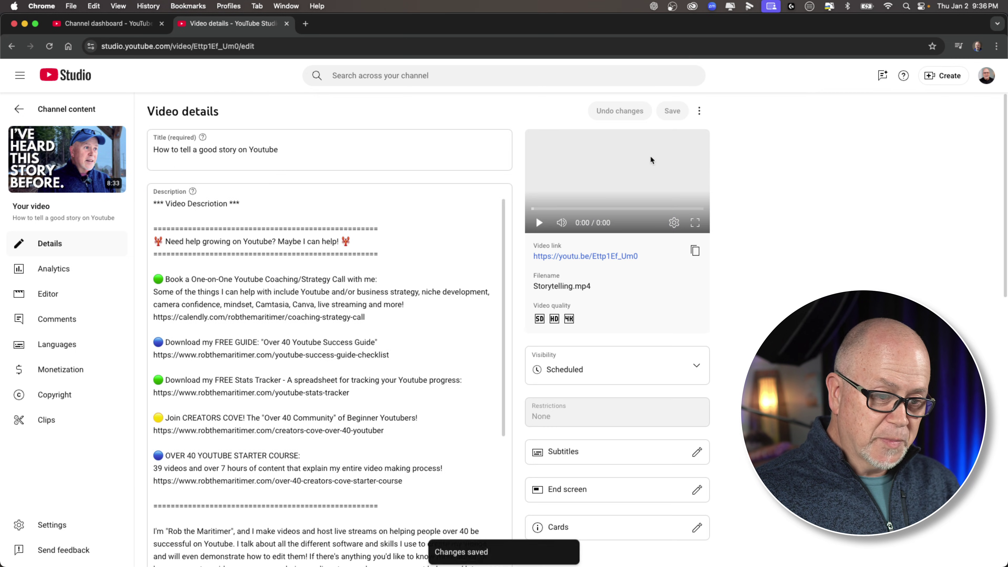
left_click(16, 109)
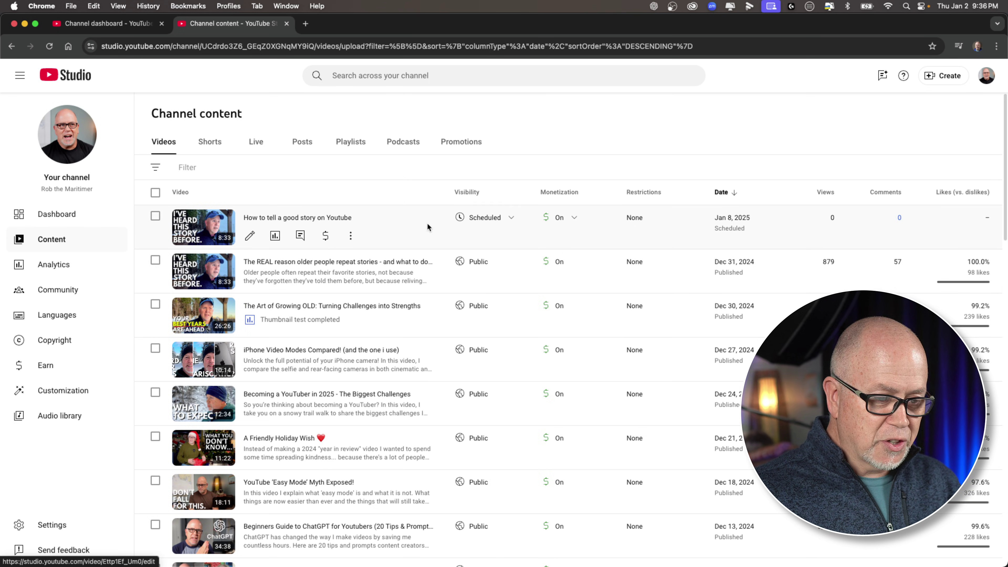
mouse_move(465, 219)
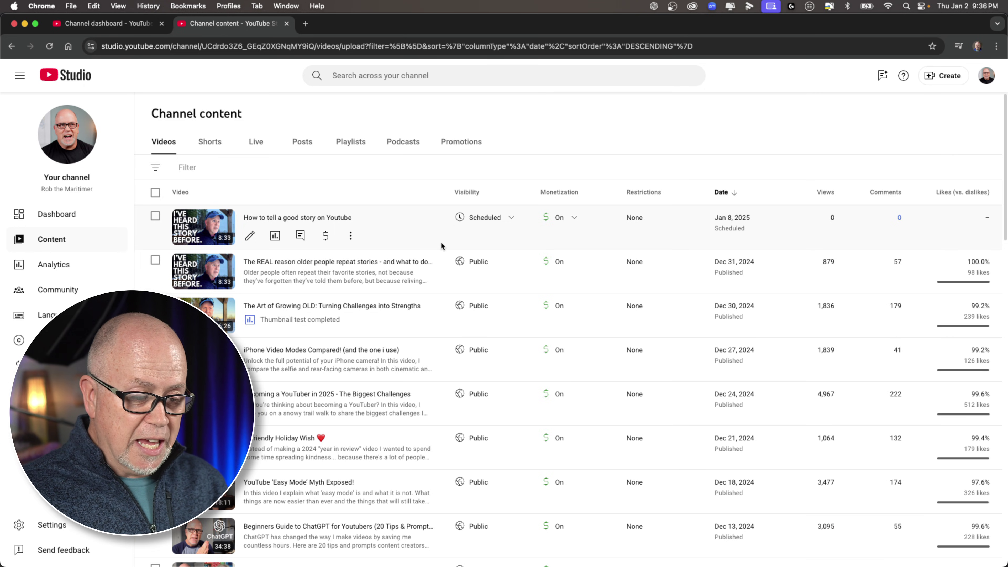
mouse_move(512, 220)
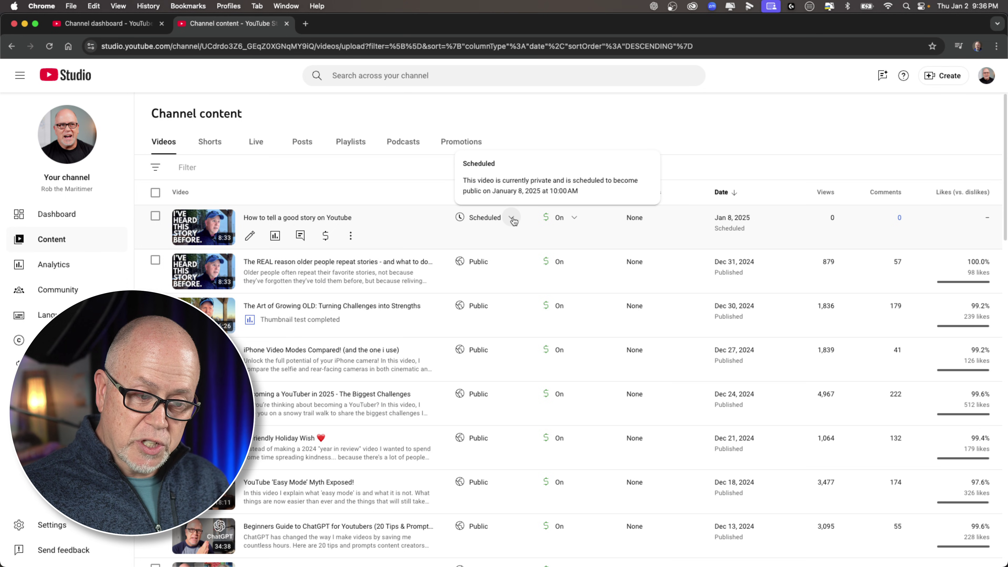
left_click(512, 219)
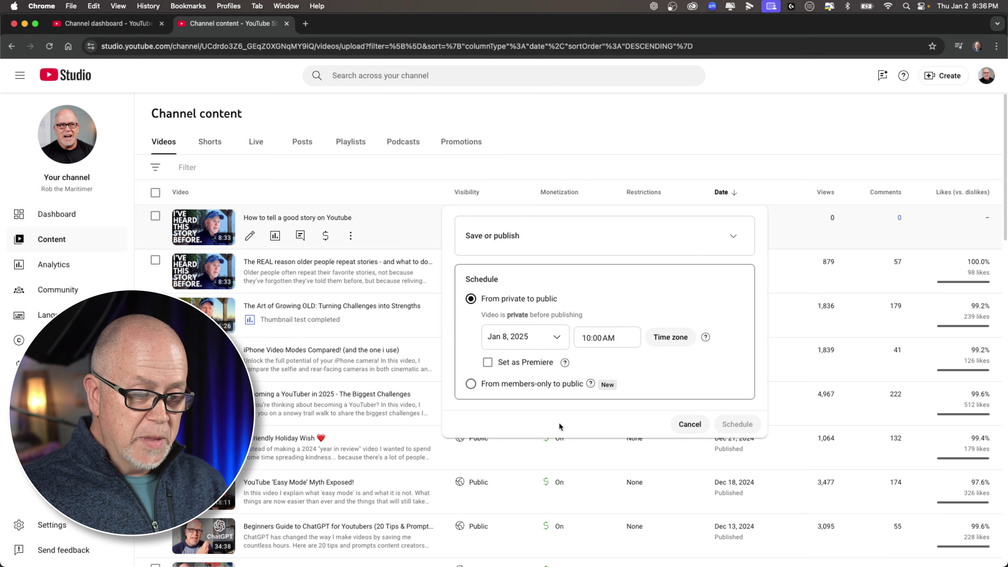
left_click(731, 238)
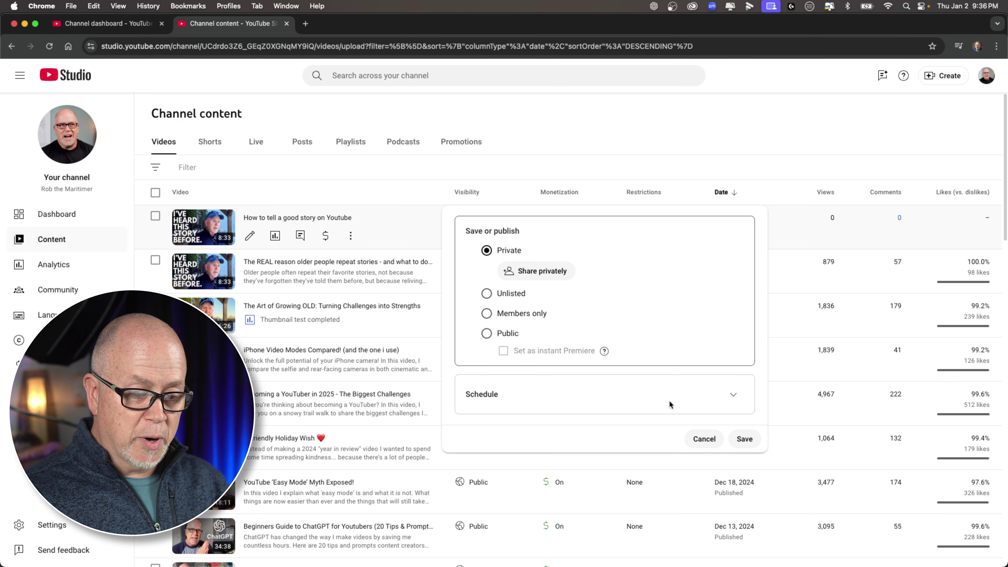
left_click(702, 438)
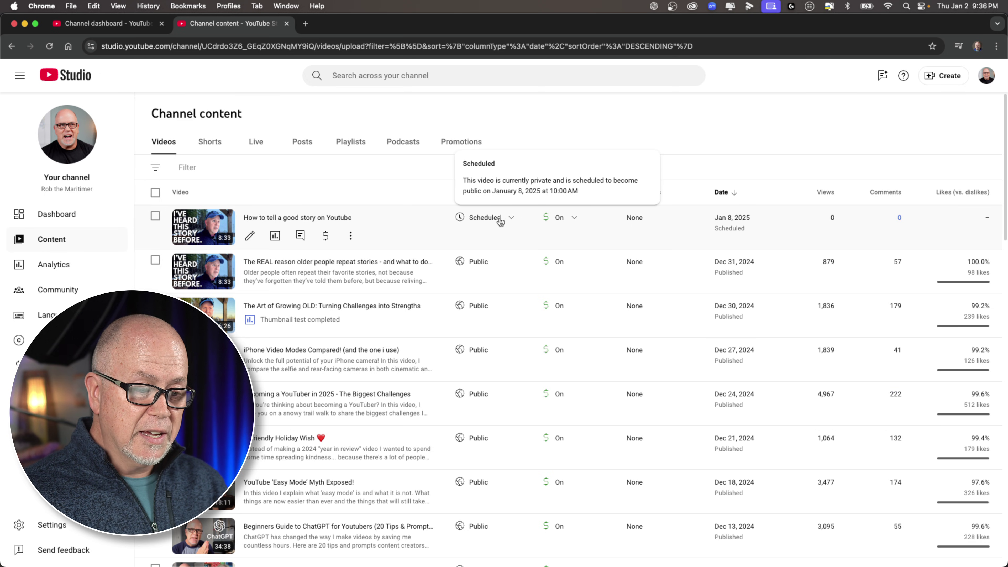
left_click(512, 217)
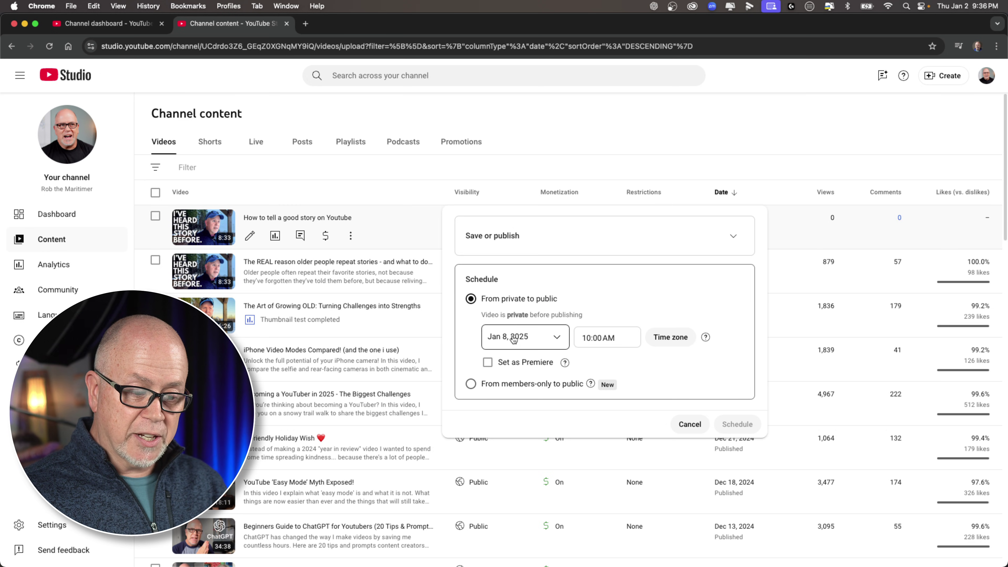
left_click(603, 345)
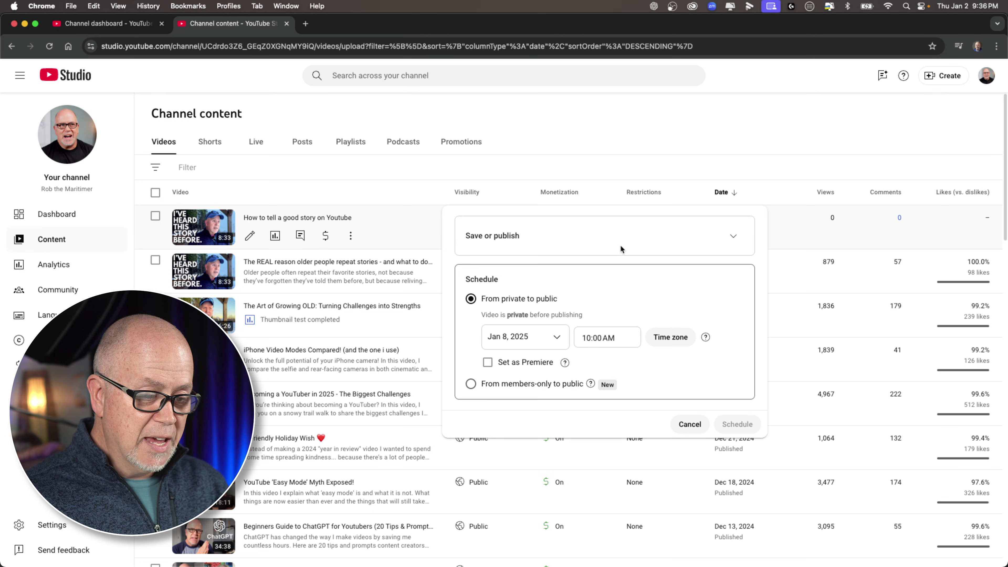
left_click(577, 134)
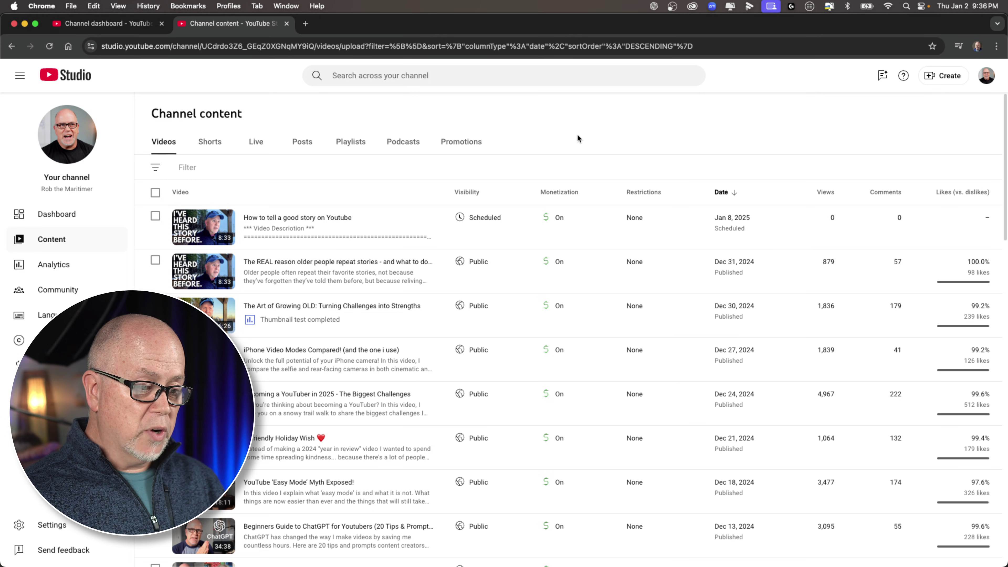